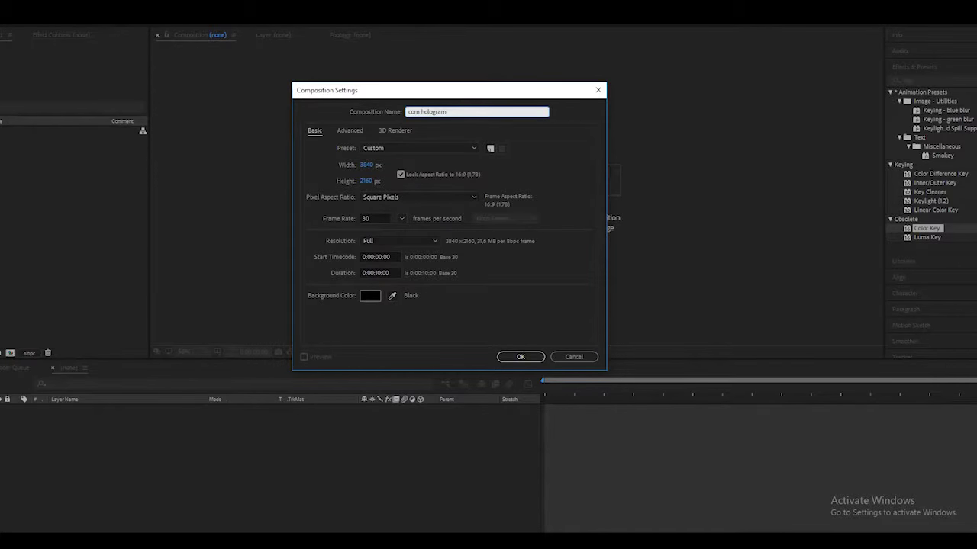
Create the com hologram comp and add the imported NIK FURY_1.mp4 clip as its layer
key("Return")
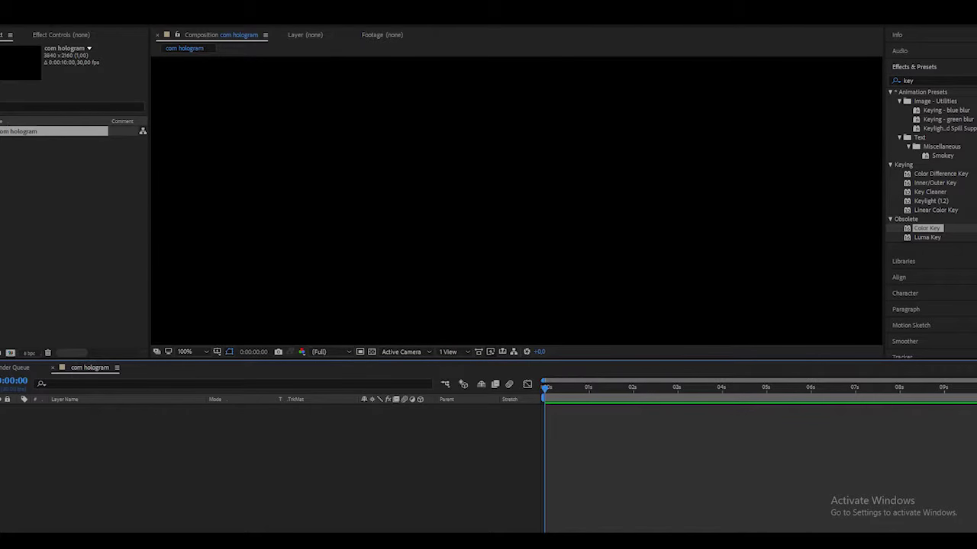
mouse_move(101, 542)
left_click(149, 507)
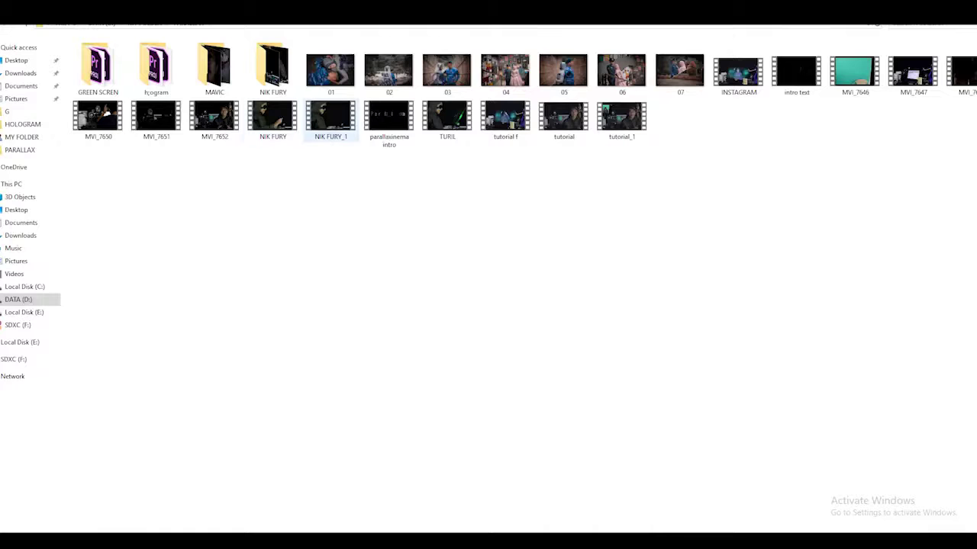
left_click_drag(183, 523, 53, 140)
double_click(23, 141)
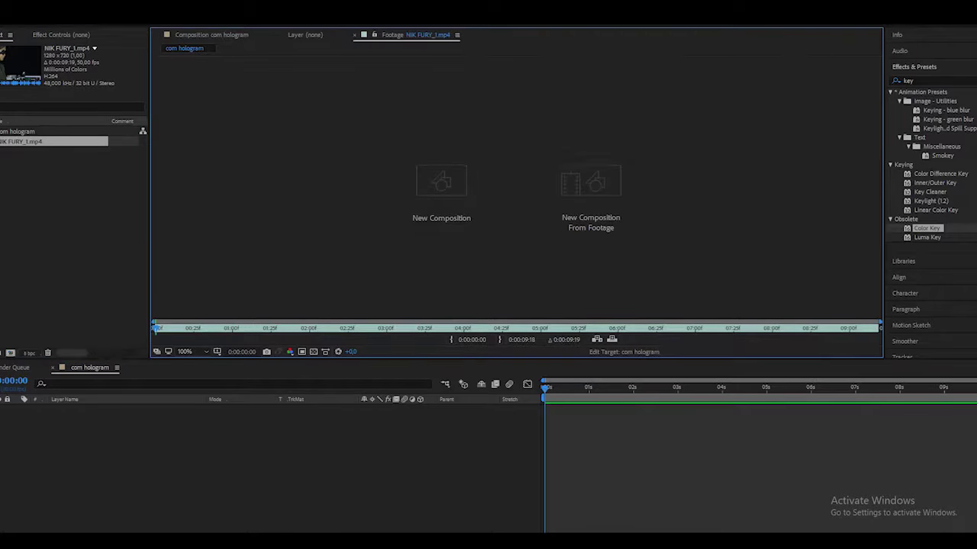
key("ctrl+slash")
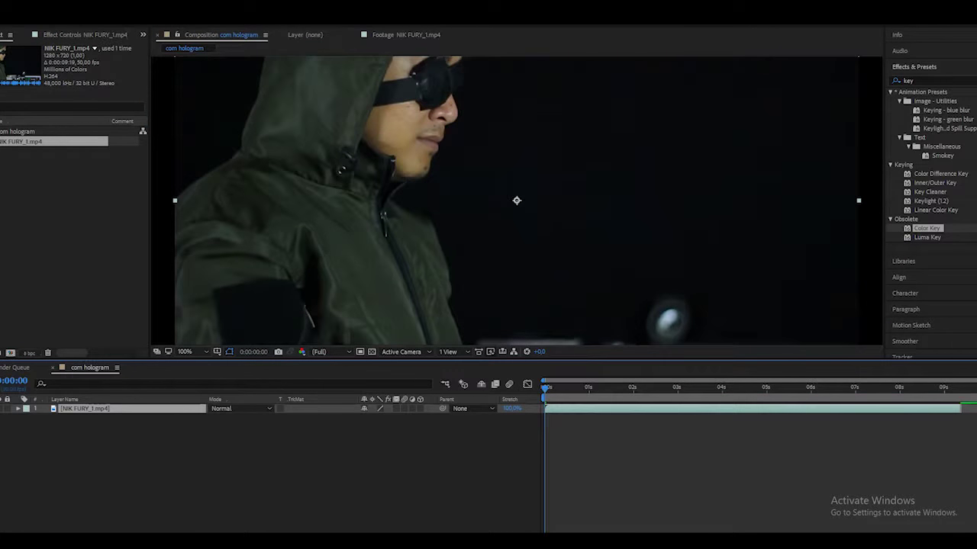
Preview the composition, then clear the old effects search
key("space")
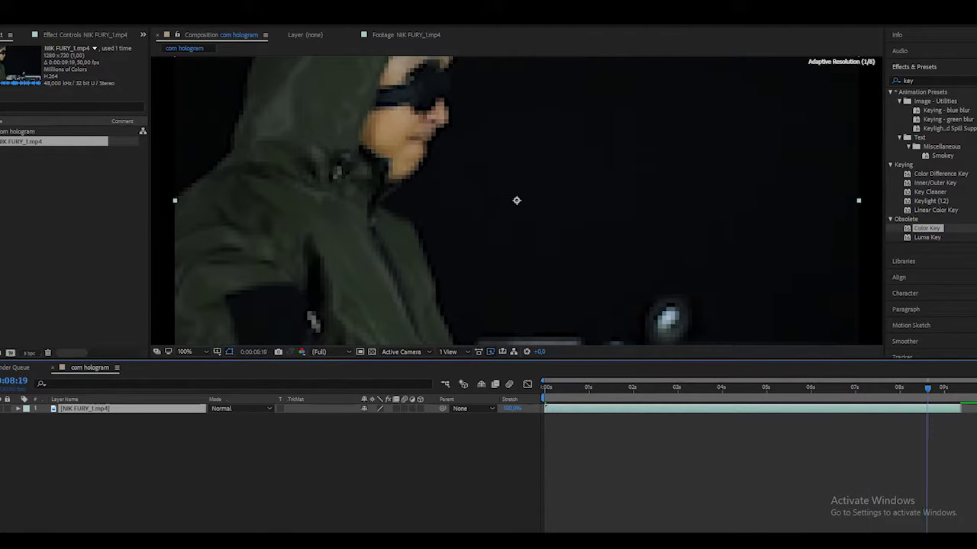
key("space")
key("space")
key("space")
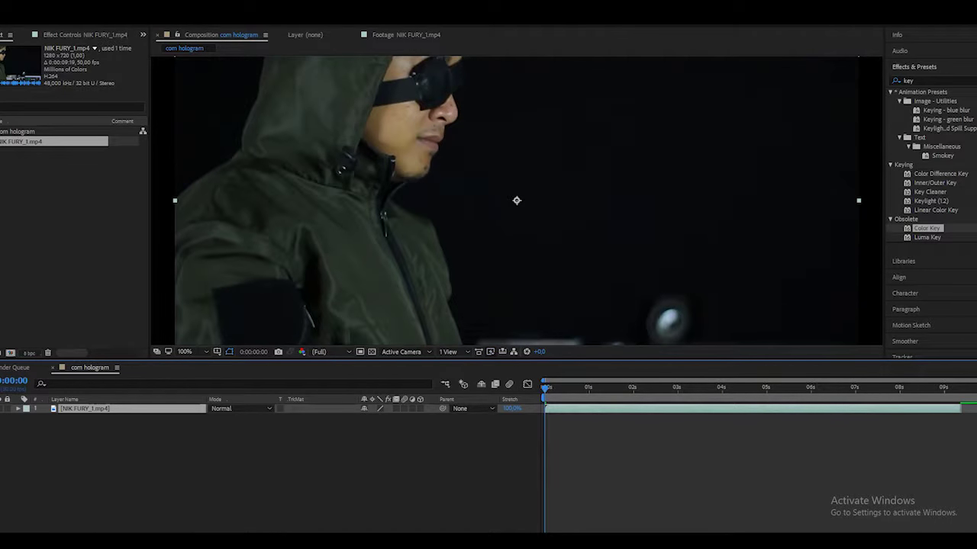
left_click(931, 80)
key("BackSpace")
key("BackSpace")
key("BackSpace")
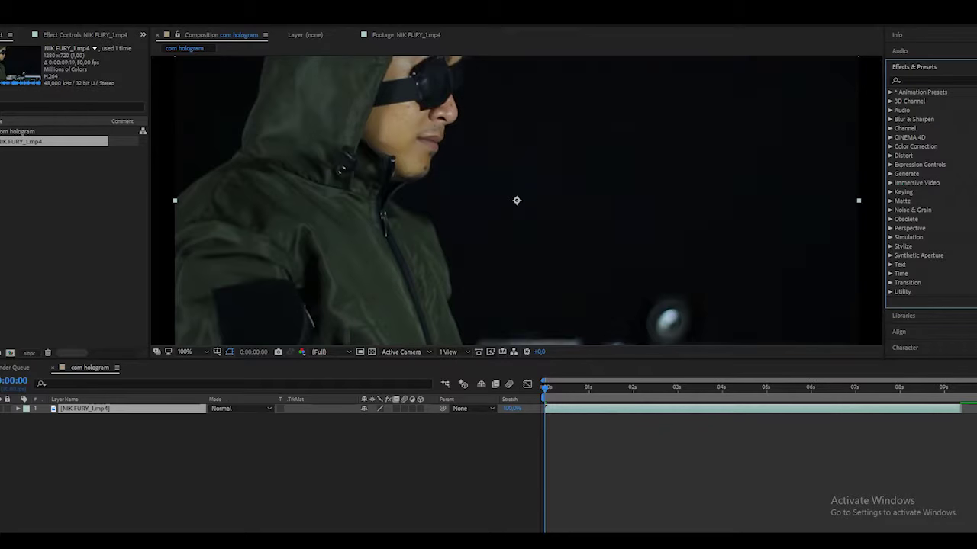
Track a point on the man's goggles forward through NIK FURY_1.mp4 as Tracker 1
scroll(930, 190, "down", 3)
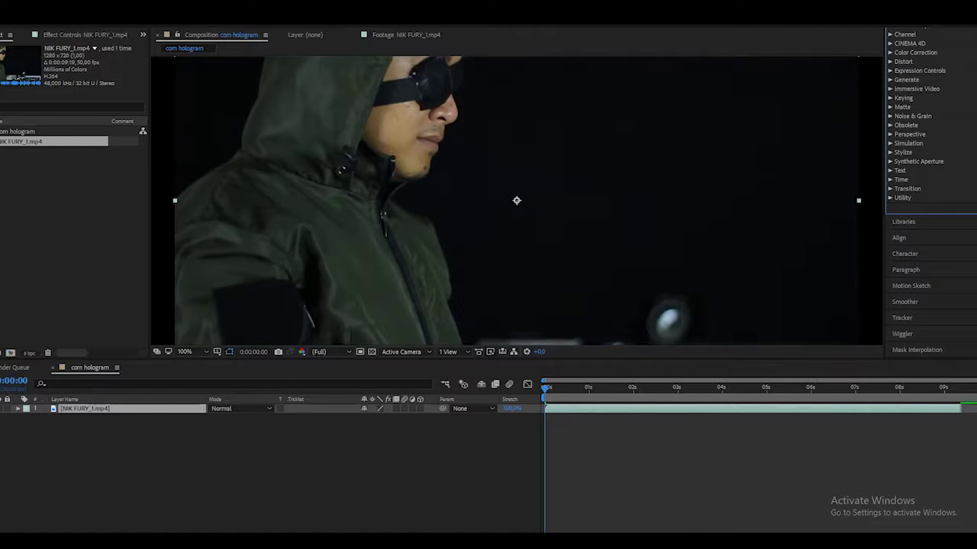
left_click(901, 317)
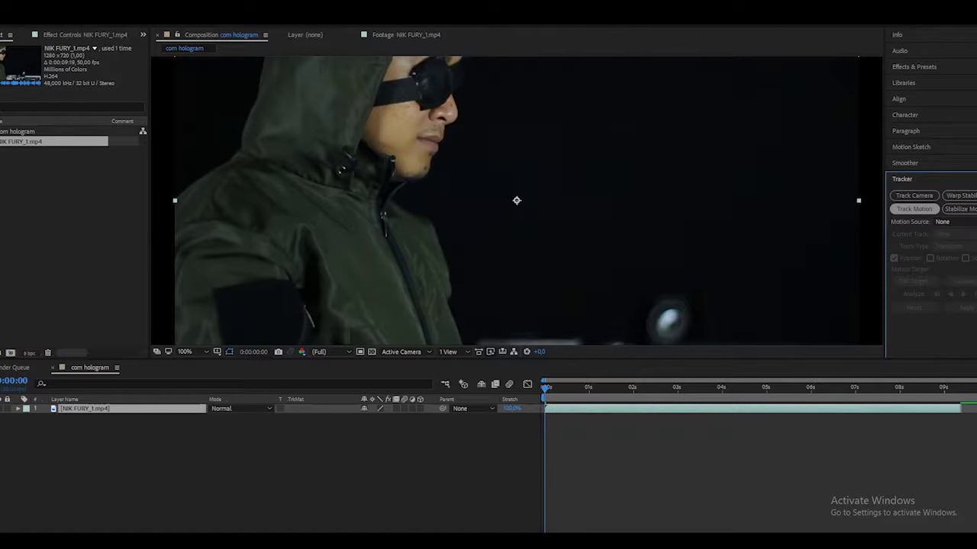
left_click(913, 208)
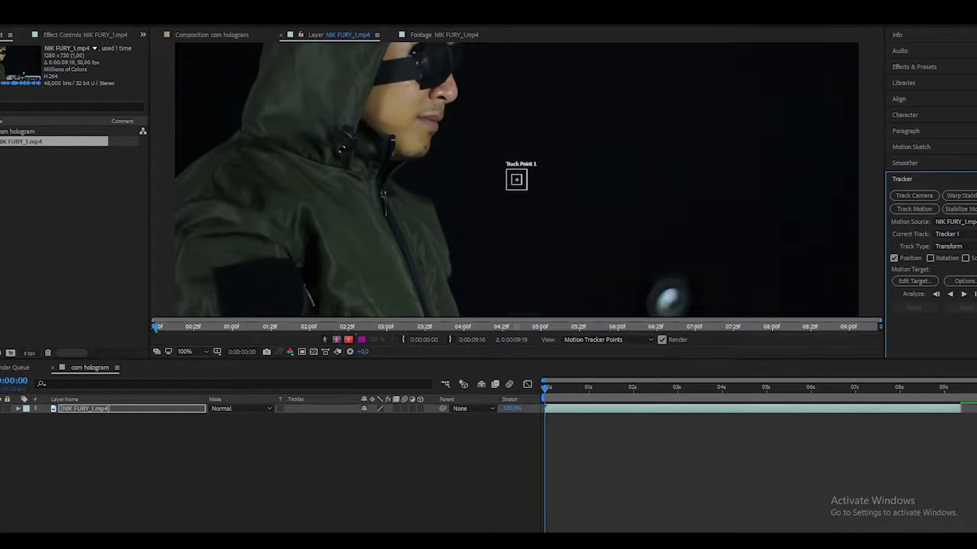
mouse_move(515, 179)
left_mouse_down()
mouse_move(448, 93)
mouse_move(440, 98)
left_mouse_up()
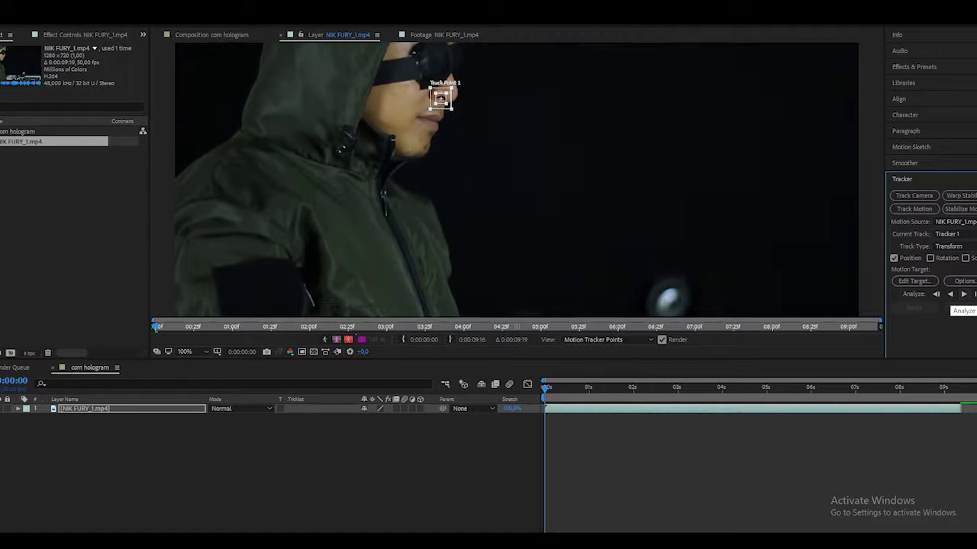
left_click(963, 294)
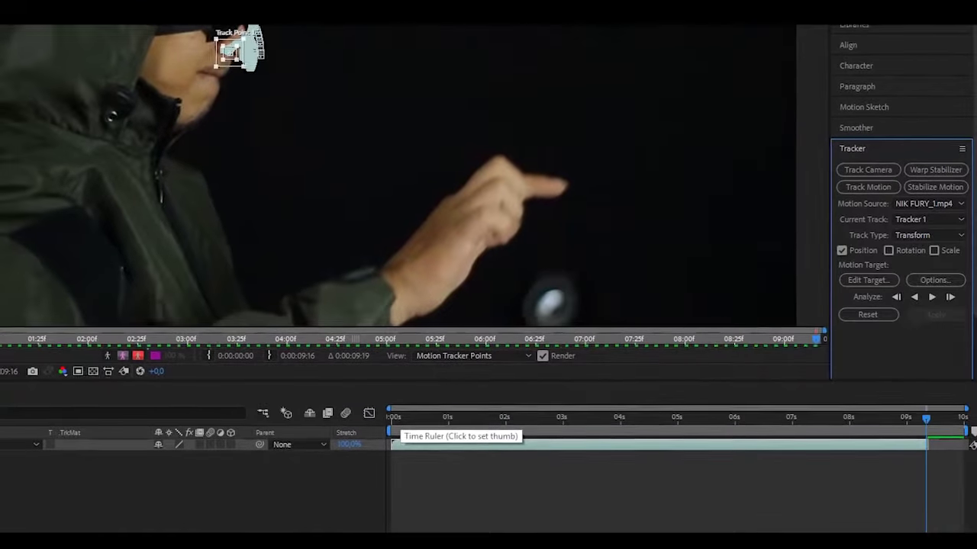
At the first frame, add a Null 1 layer and set it as the track's motion target
left_click(393, 418)
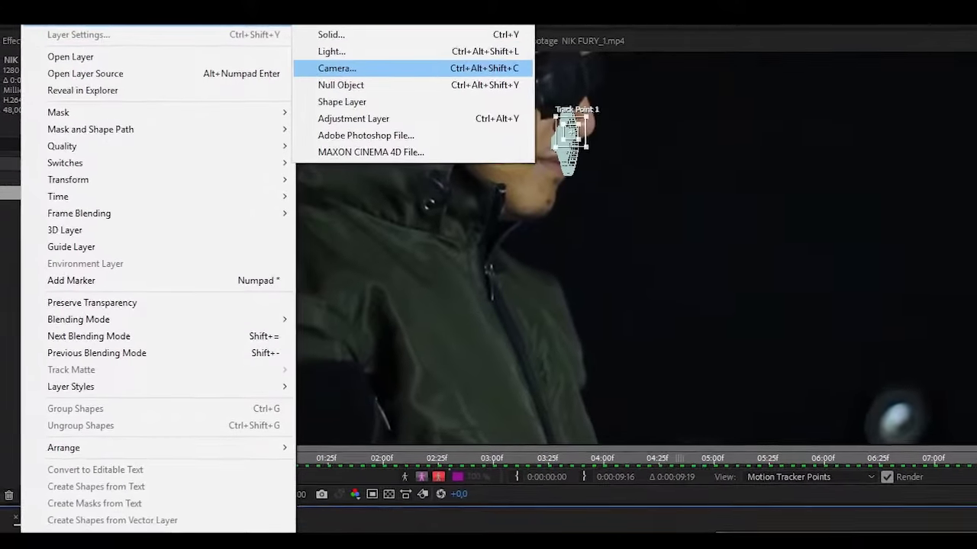
left_click(341, 85)
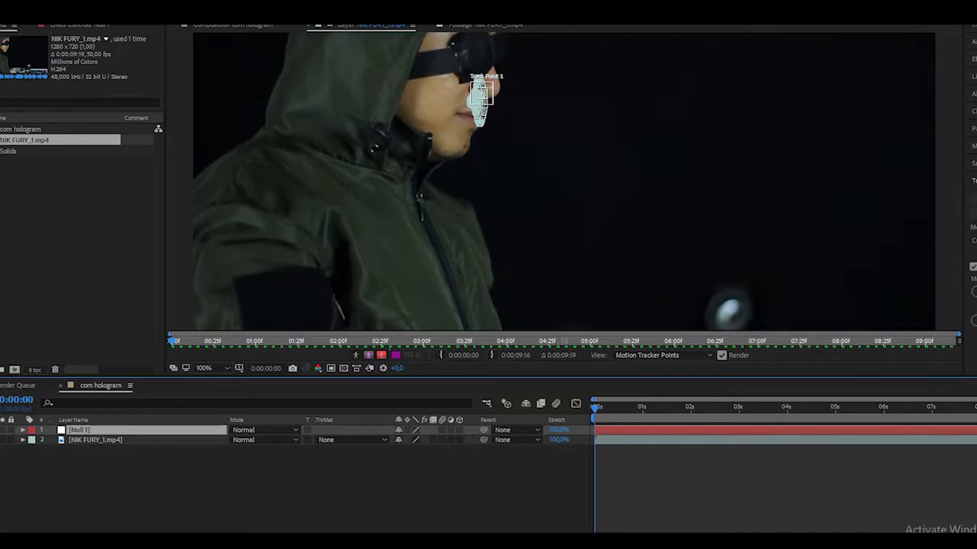
left_click(974, 291)
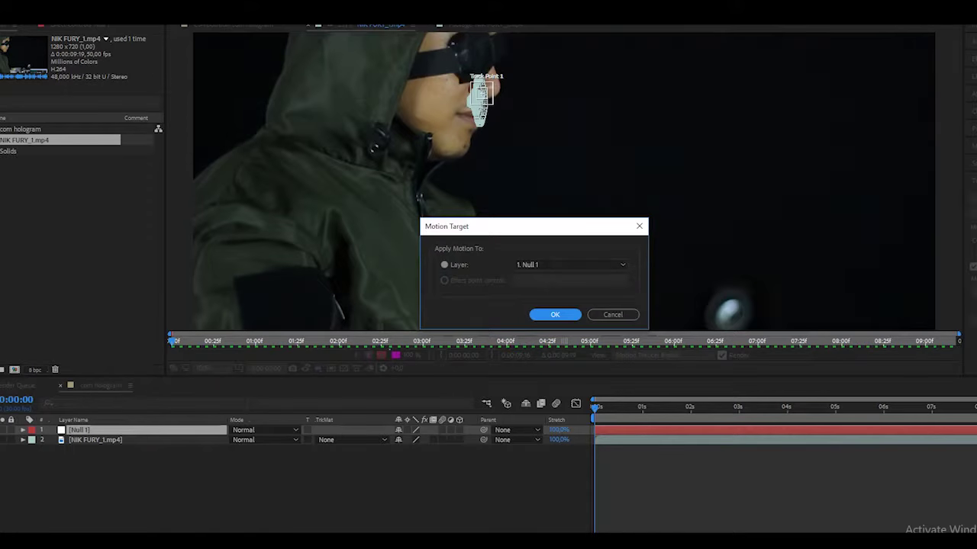
left_click(569, 265)
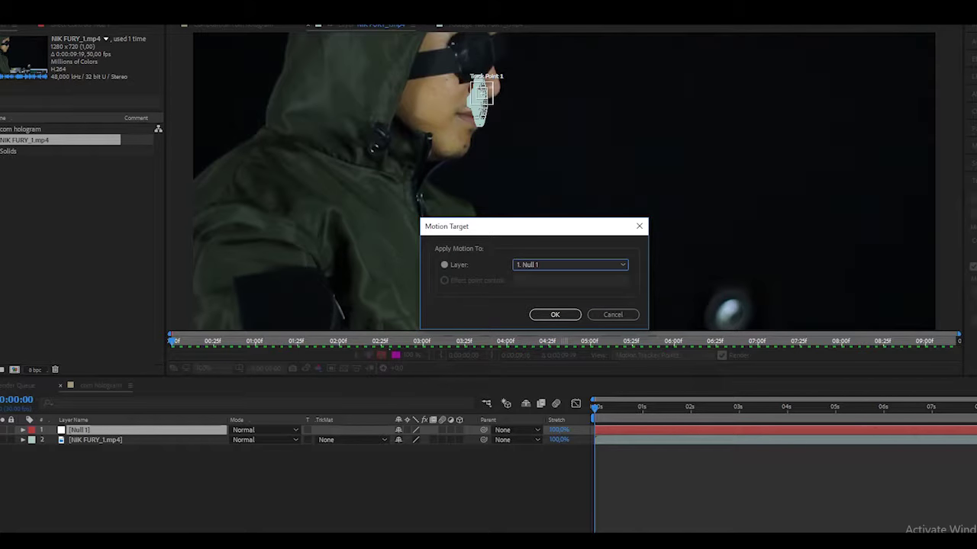
key("Return")
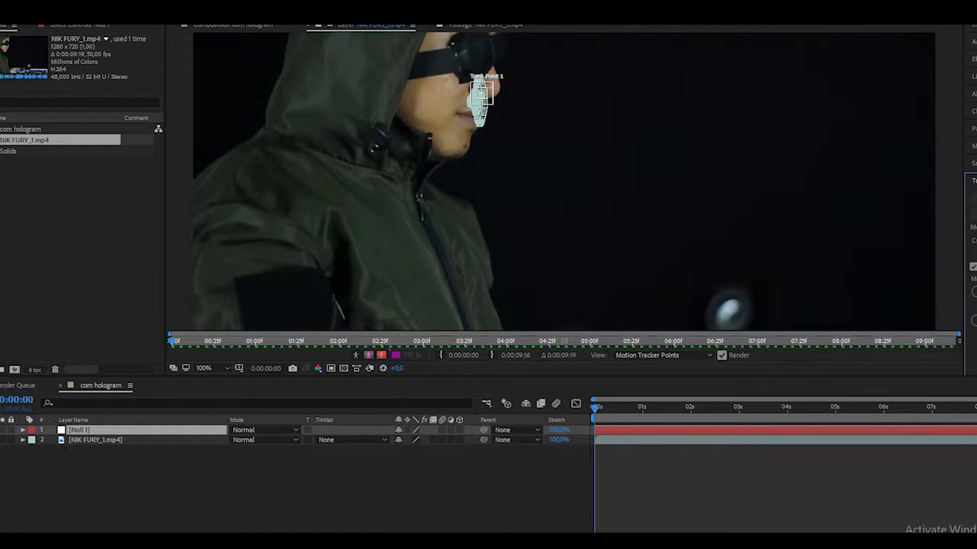
left_click(974, 320)
left_click(560, 271)
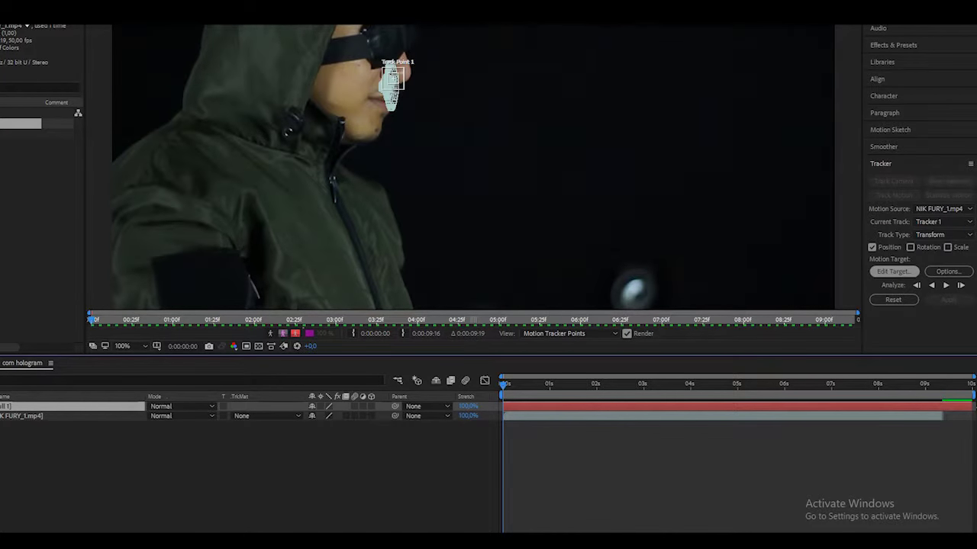
left_click(893, 271)
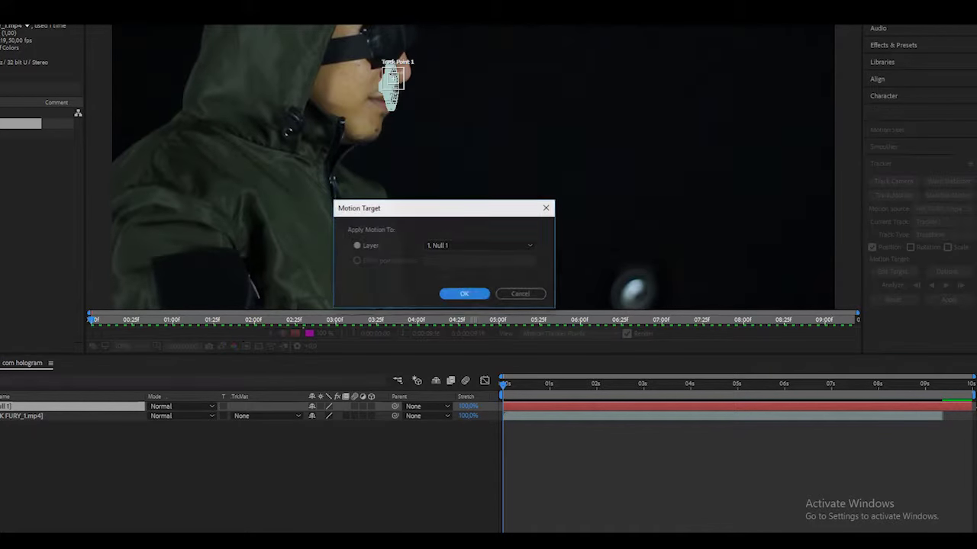
left_click(479, 244)
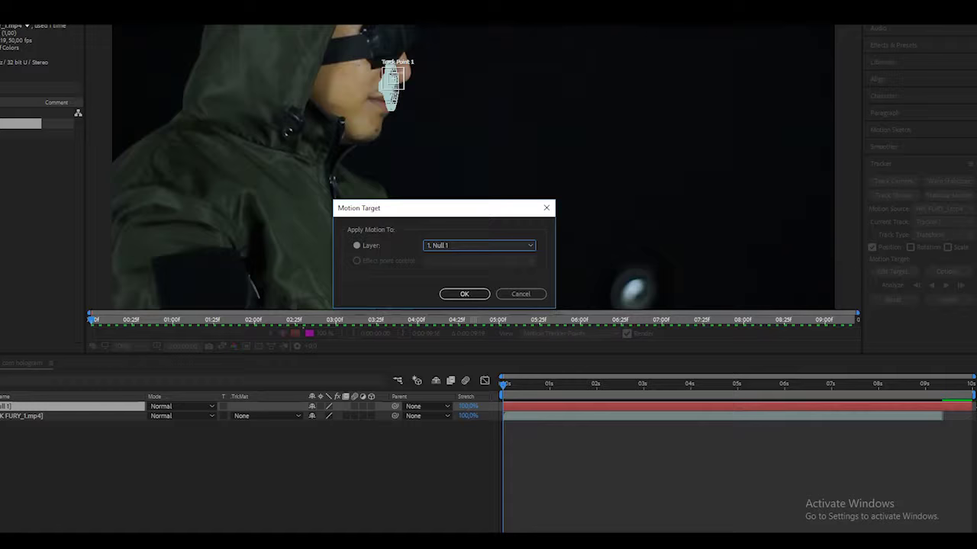
key("Return")
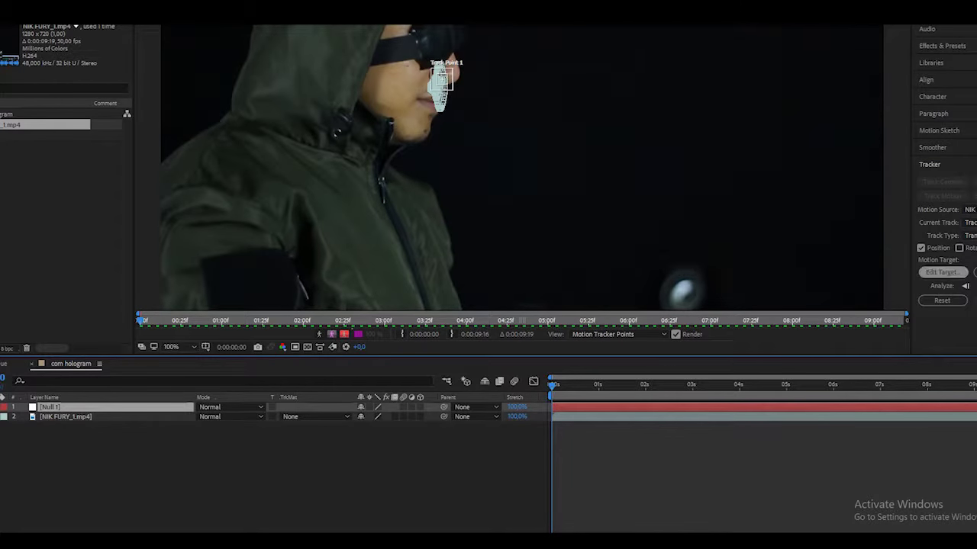
Apply the face track to Null 1 in X and Y dimensions
left_click(941, 271)
left_click(529, 246)
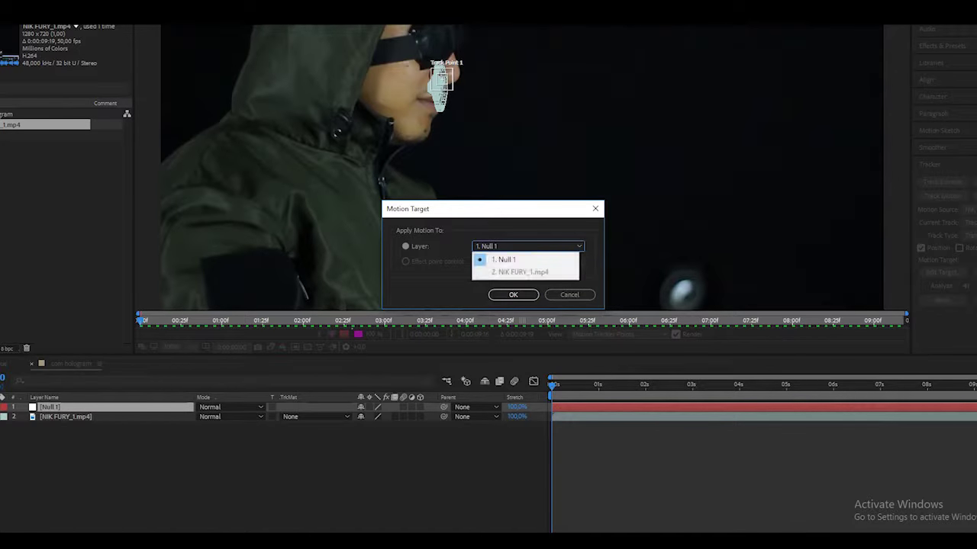
left_click(499, 252)
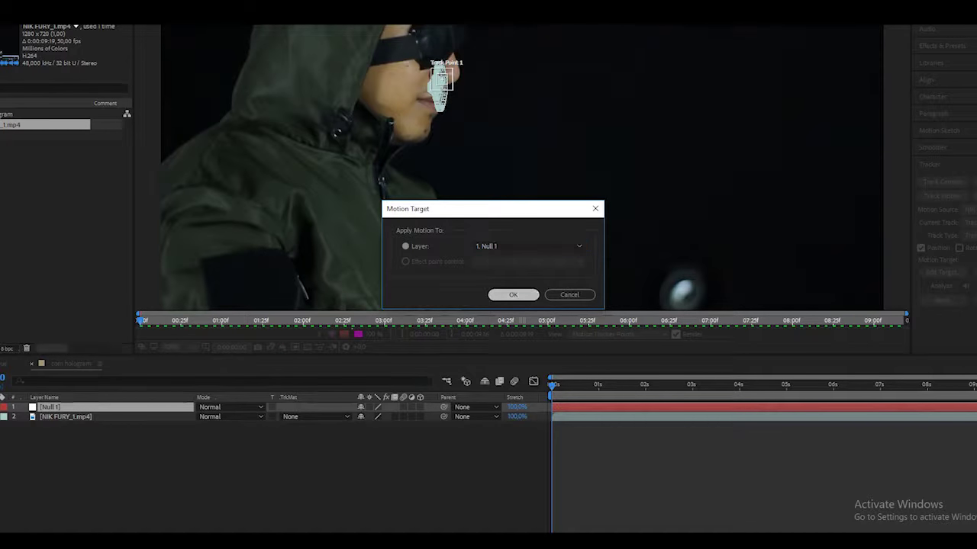
left_click(512, 294)
left_click(967, 300)
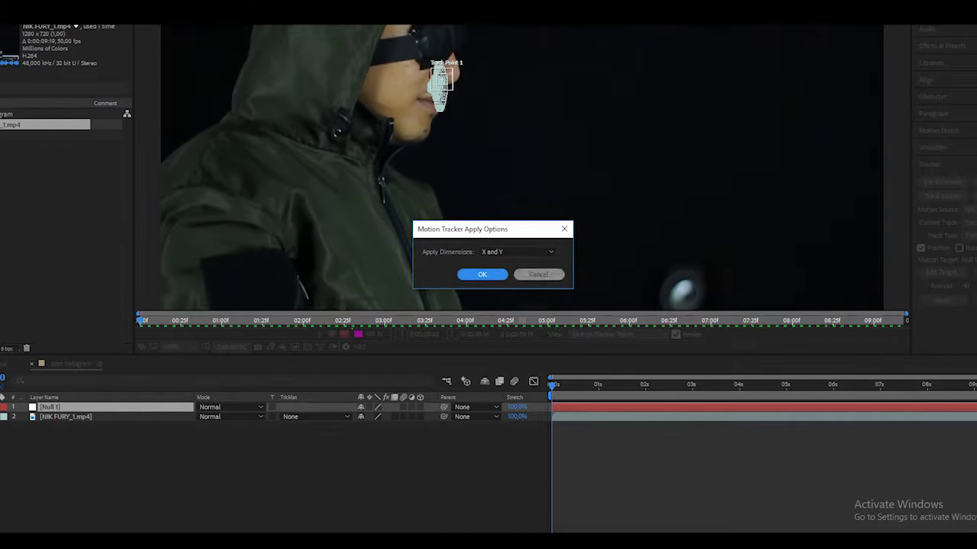
left_click(516, 252)
left_click(508, 265)
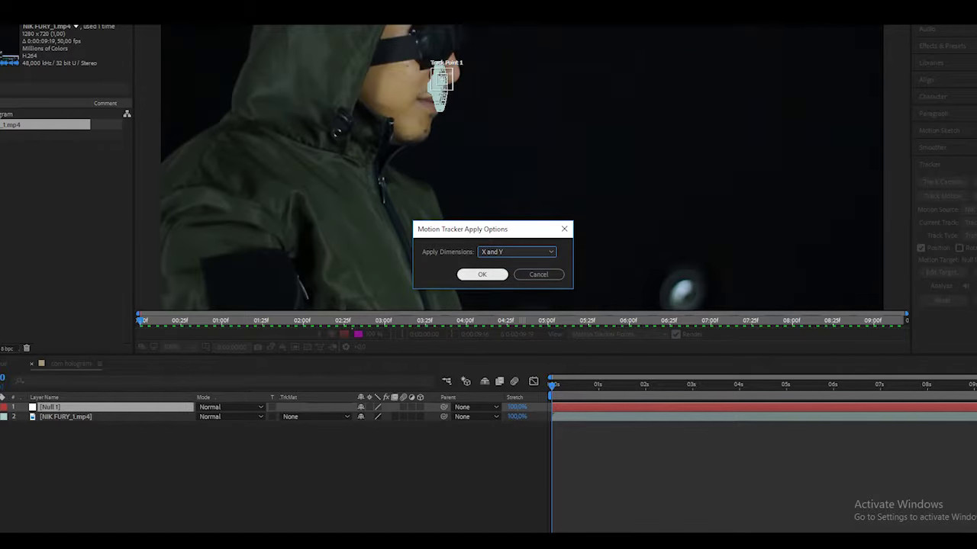
key("Return")
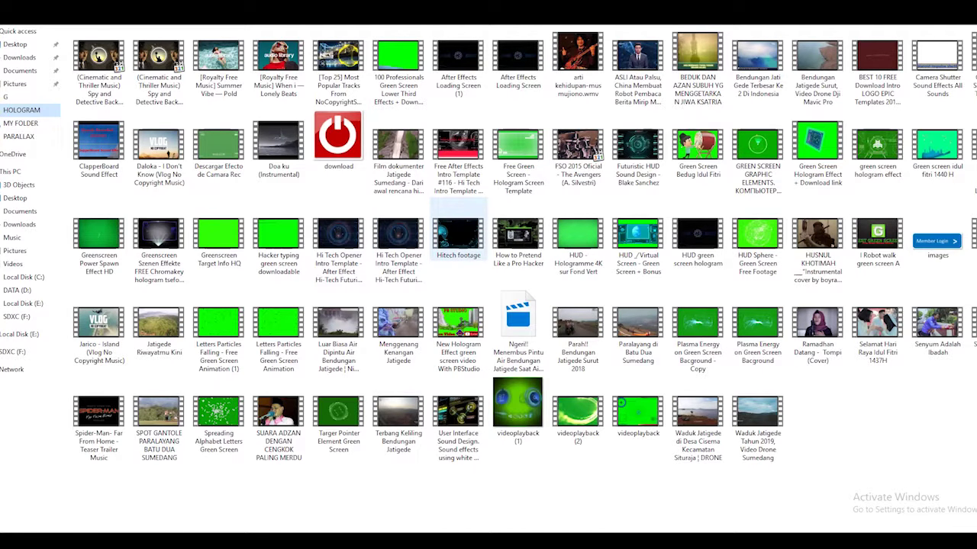
Import Hitech footage.mp4, place it as the comp's top layer, and scale it to 36%
left_click_drag(458, 232, 199, 506)
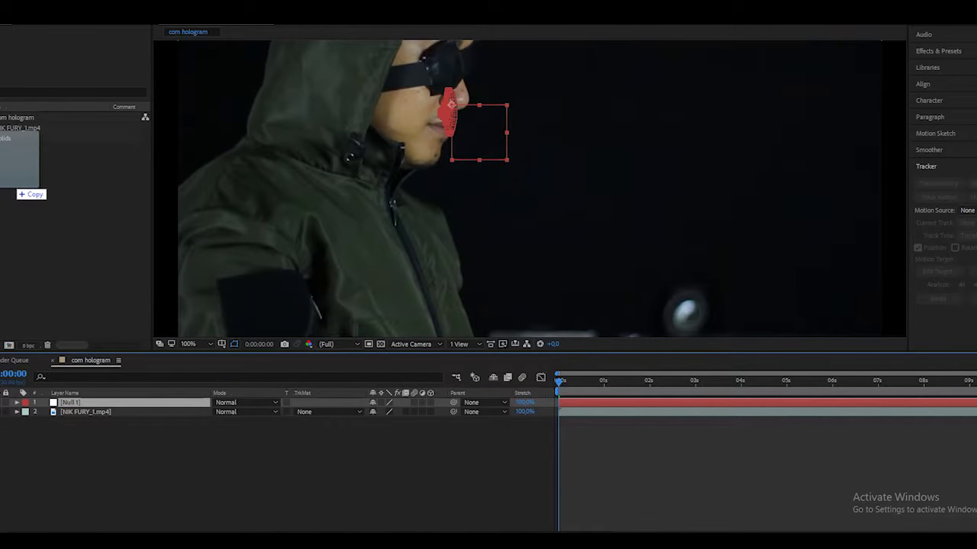
mouse_move(200, 506)
left_mouse_down()
mouse_move(23, 152)
mouse_move(458, 229)
left_mouse_up()
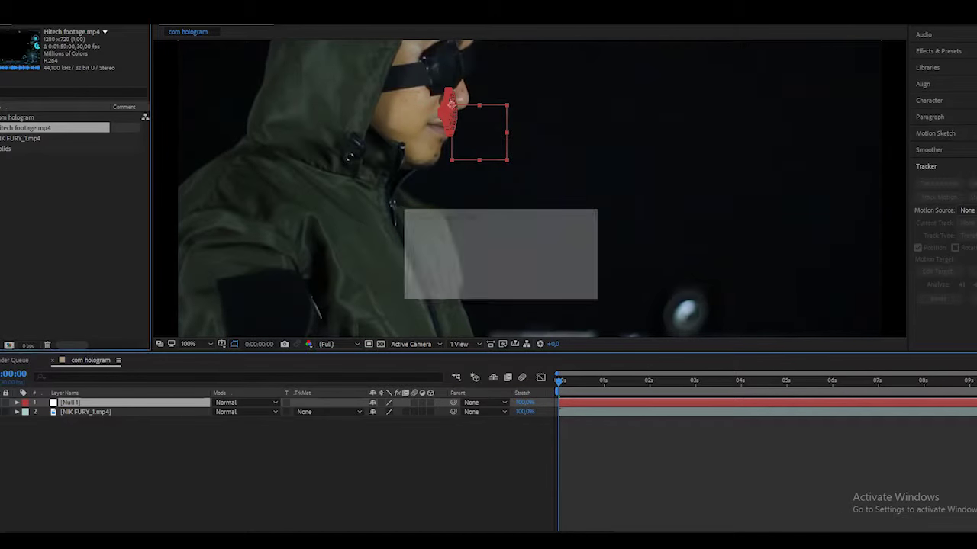
left_click_drag(500, 256, 500, 256)
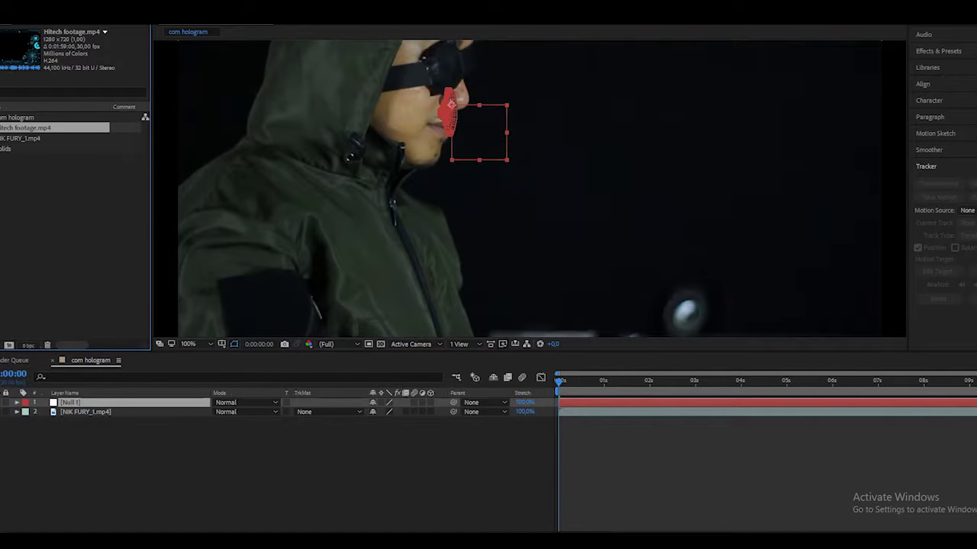
left_click_drag(54, 328, 77, 399)
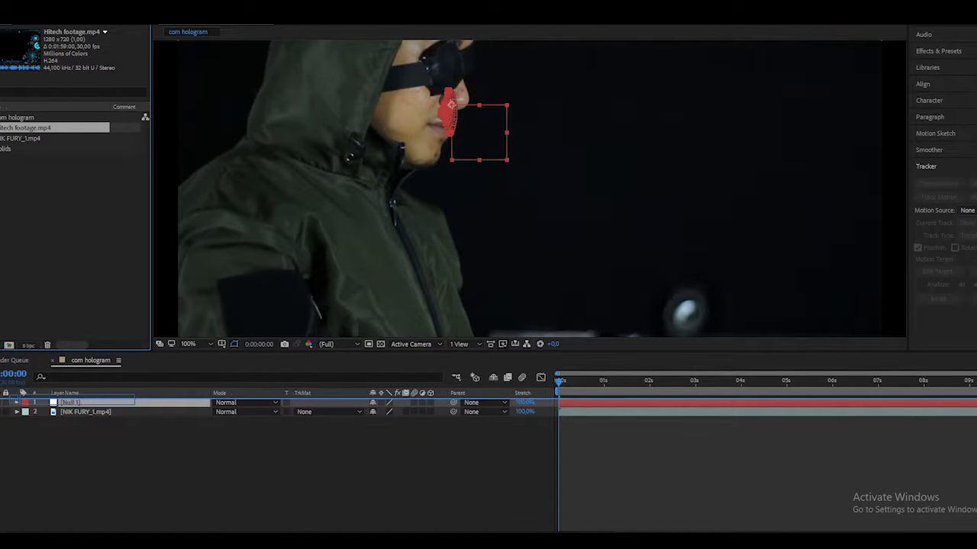
key("s")
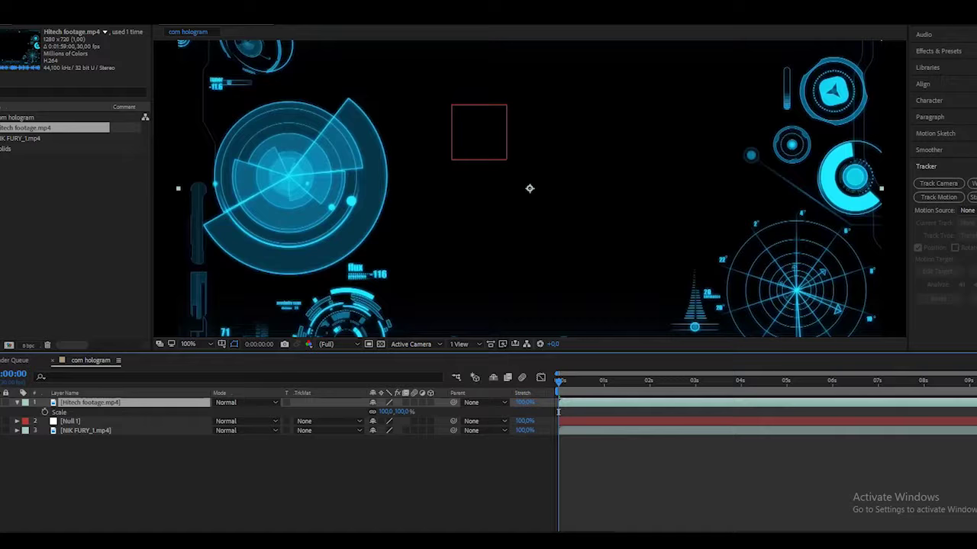
left_click_drag(393, 411, 366, 411)
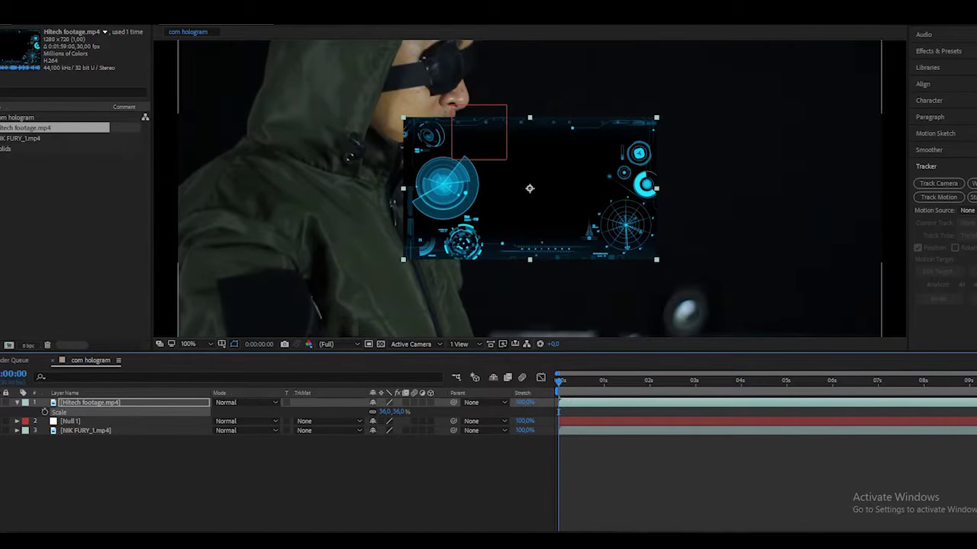
key("ctrl+5")
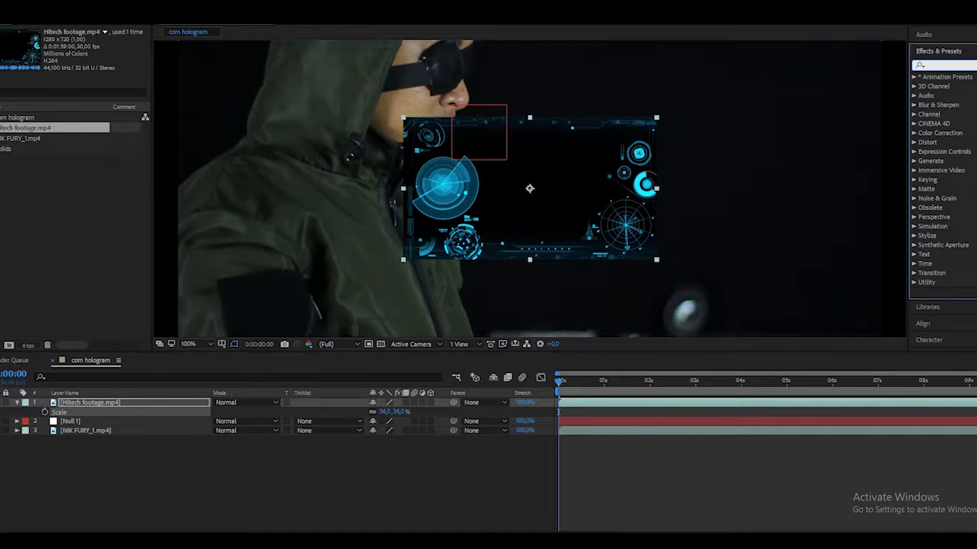
Search for 'color balance' and apply Color Balance to the Hitech footage layer
type("colo")
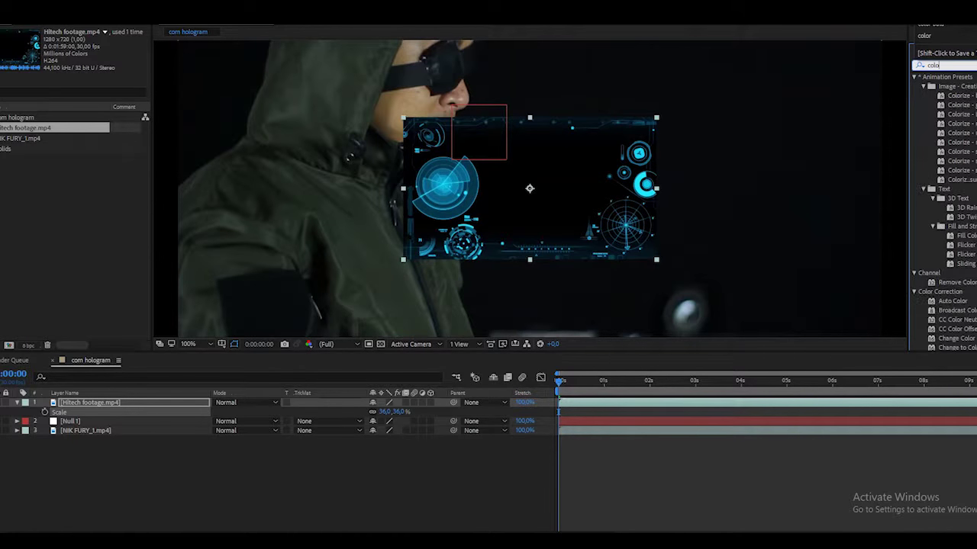
type("r ba")
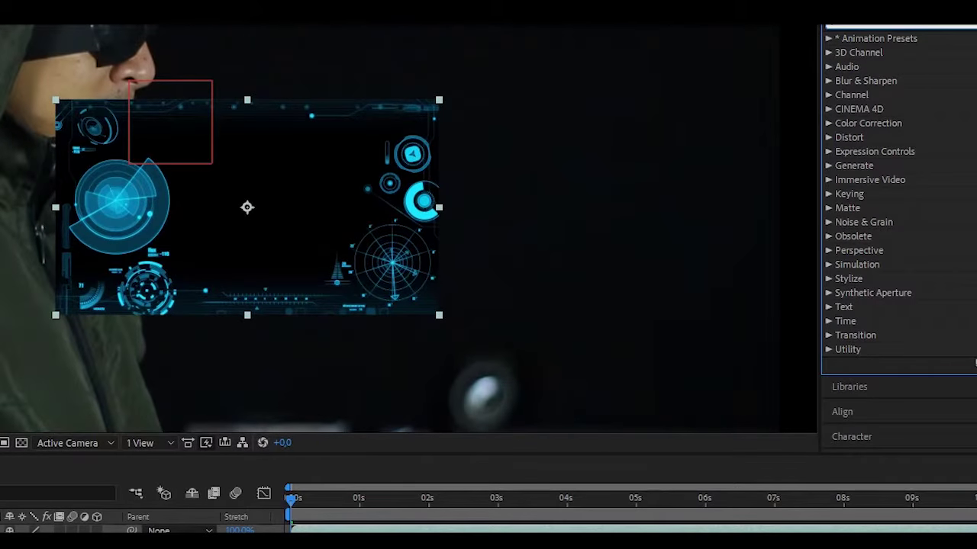
type("color")
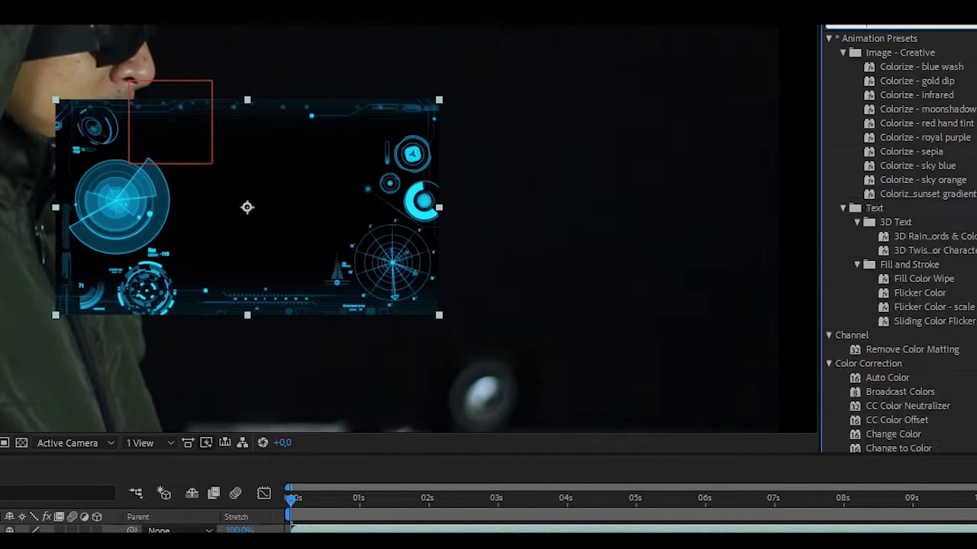
type(" balance")
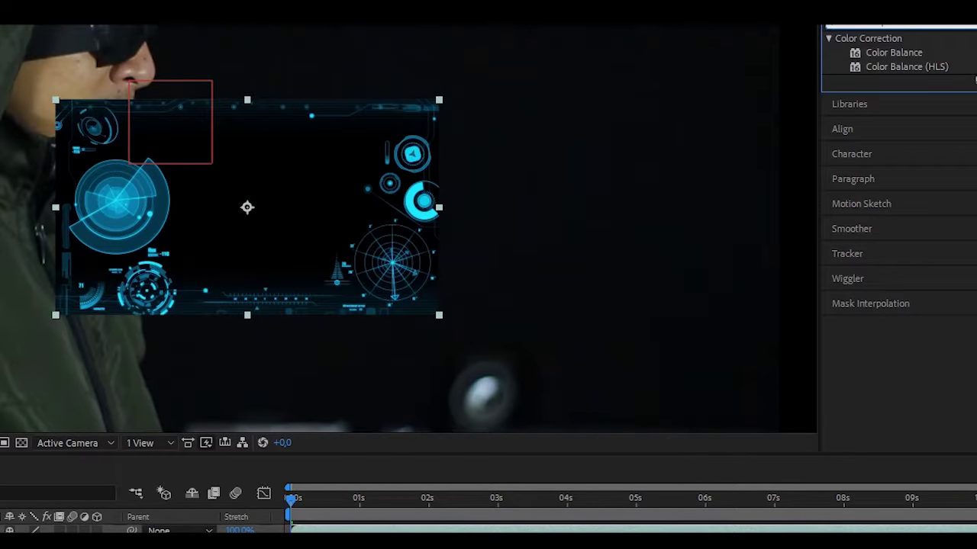
left_click_drag(894, 52, 229, 190)
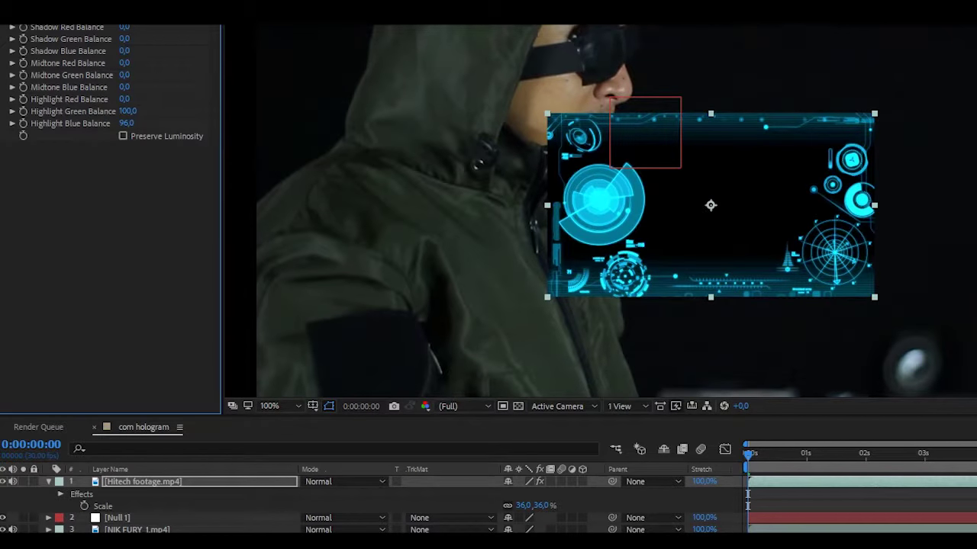
Set Highlight Red Balance to 100, Midtone Green Balance to 96 and Midtone Red Balance to 90
left_click(124, 100)
type("100")
key("Return")
key("Return")
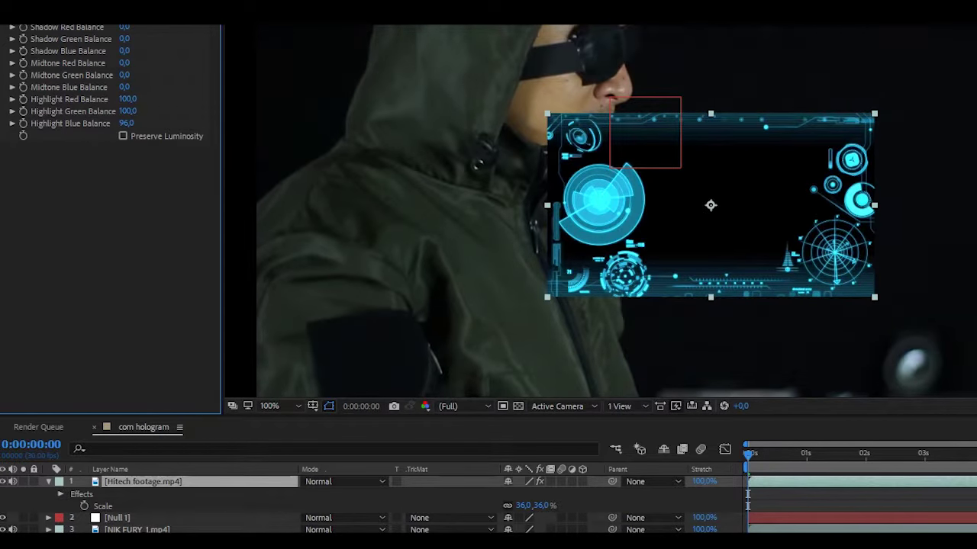
left_click(127, 74)
type("100")
key("Return")
left_click(126, 75)
type("96")
key("Return")
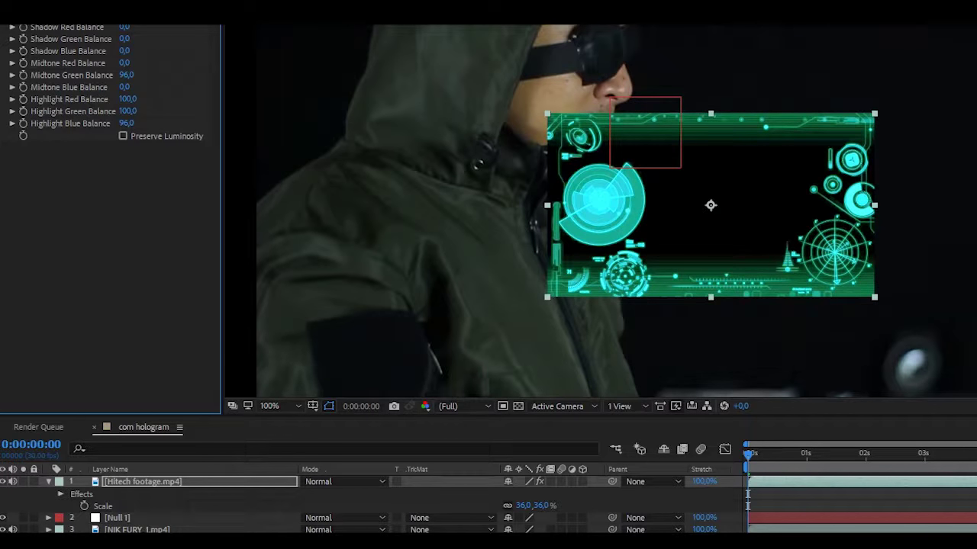
left_click(126, 62)
type("90")
Set Shadow Green 61, Shadow Red 94, Shadow Blue 73, and revise midtones to Red 97, Green 100
key("Return")
left_click(124, 38)
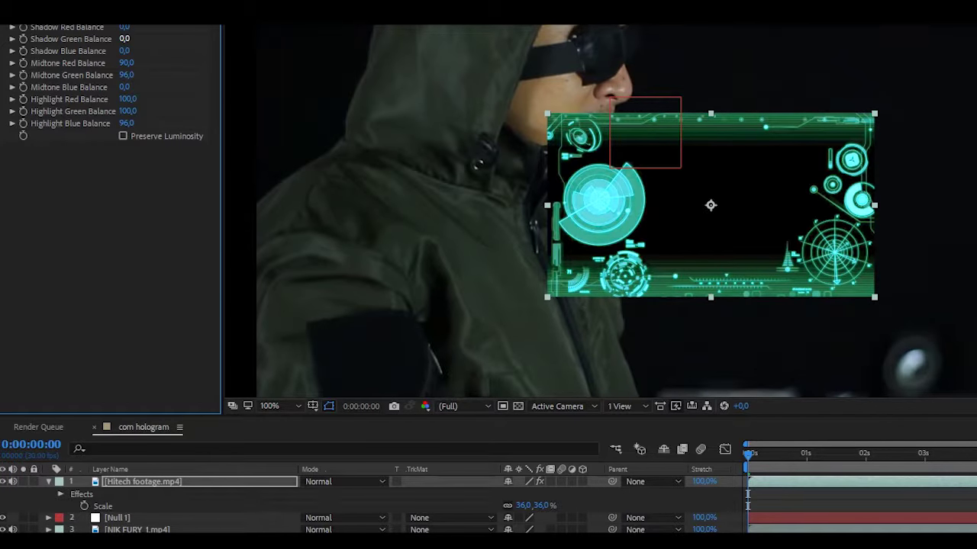
type("61")
key("Return")
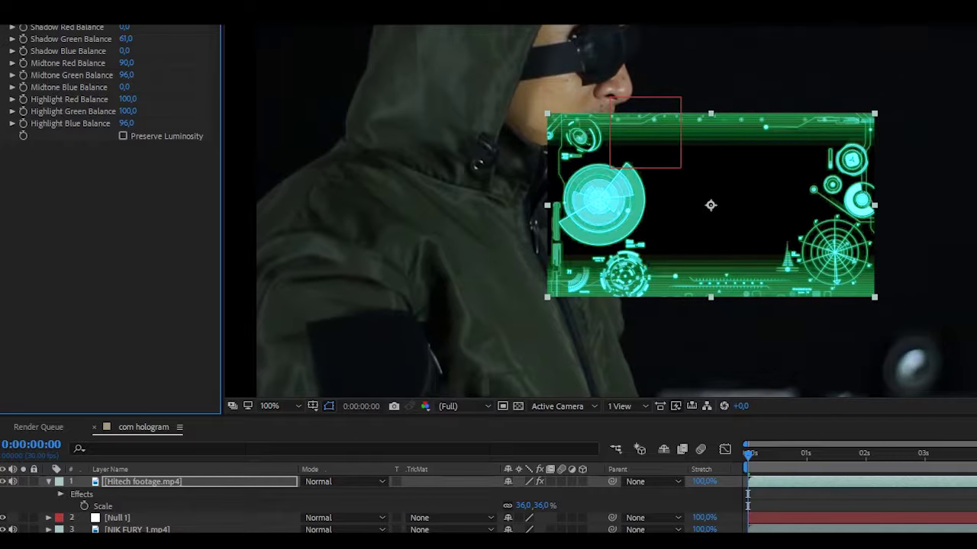
left_click(125, 27)
type("94")
key("Return")
left_click(123, 50)
type("73")
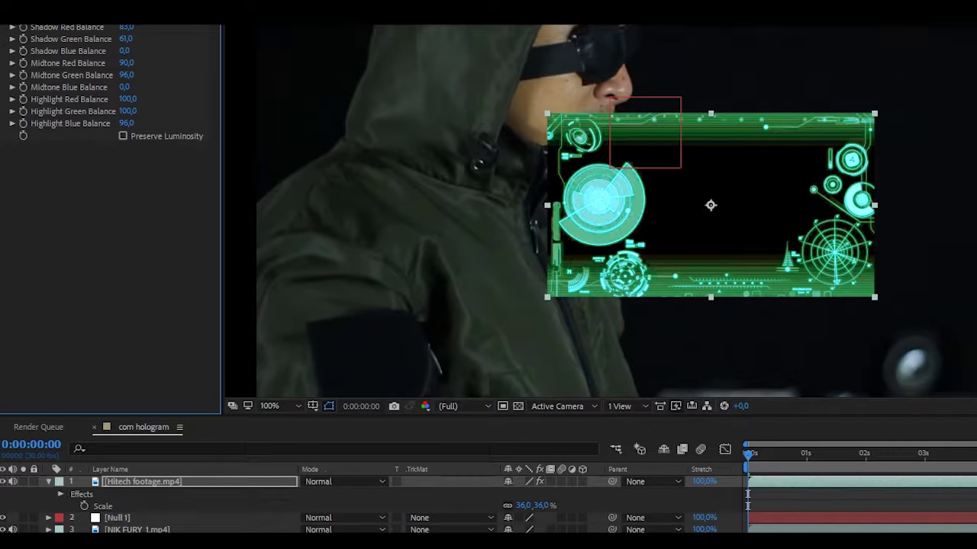
key("Return")
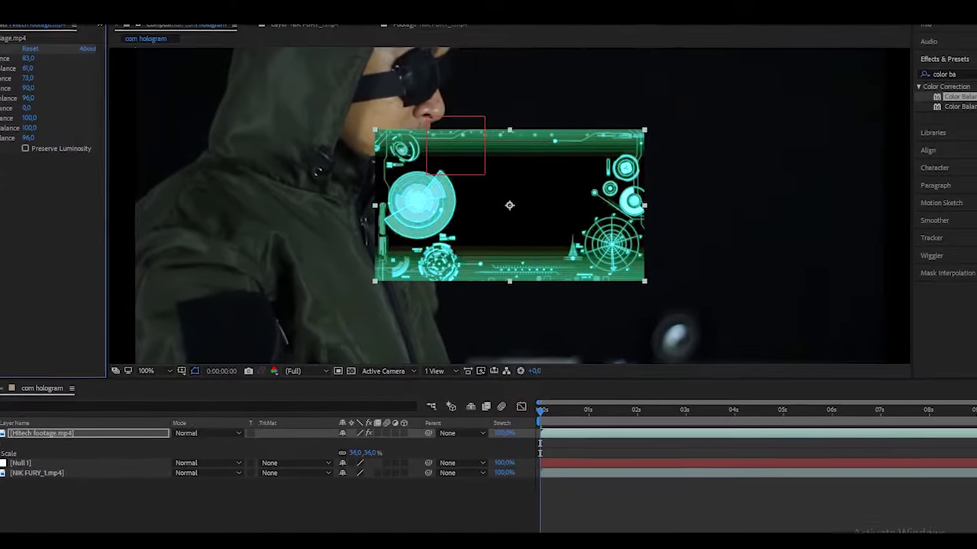
type("97")
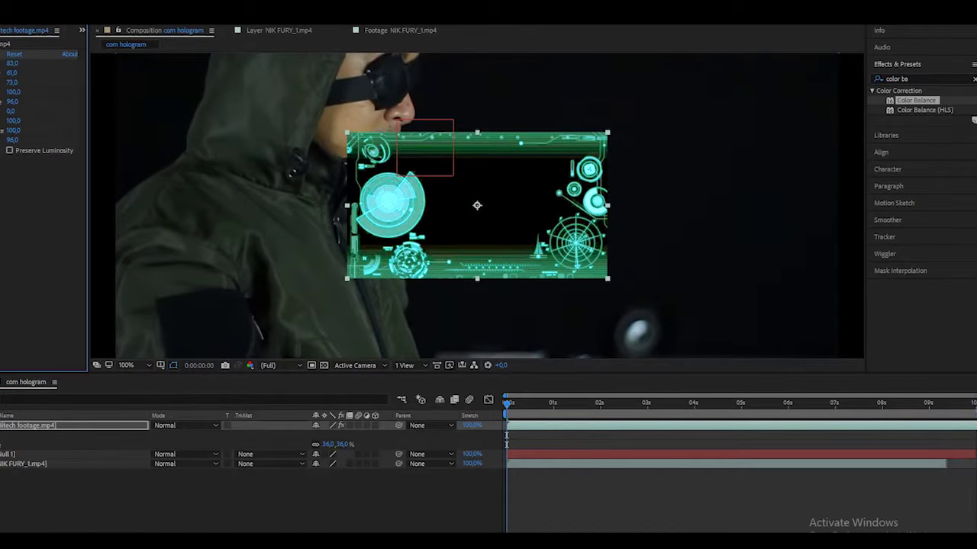
key("Tab")
type("100")
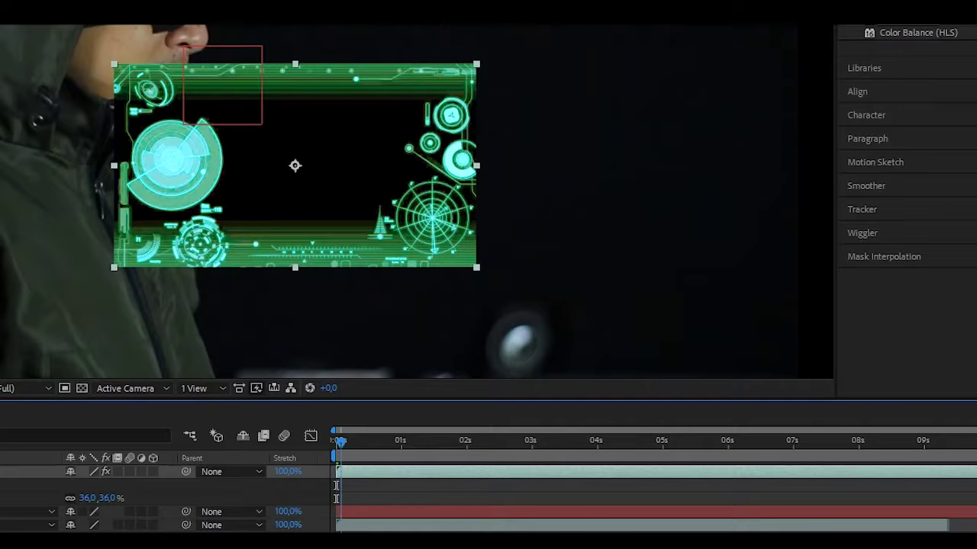
key("space")
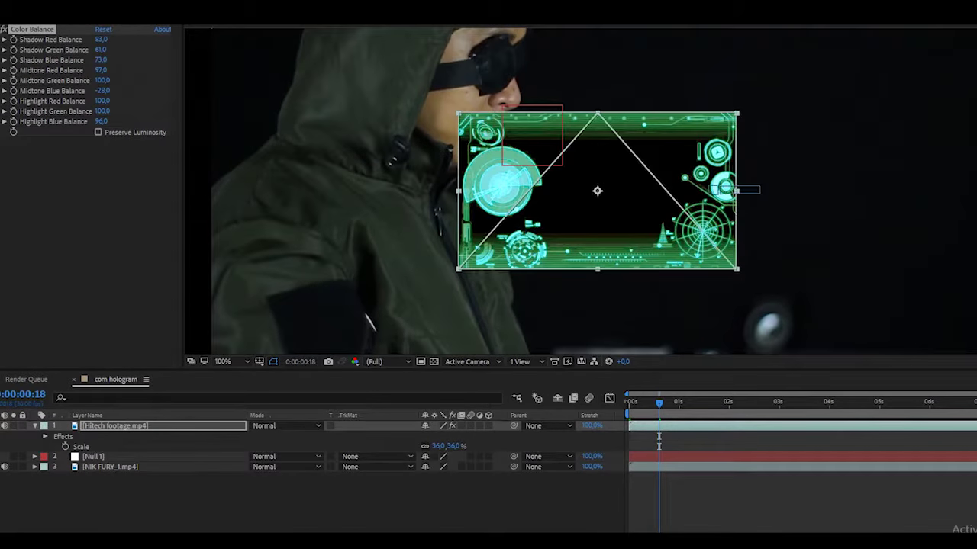
Apply Wave Warp with Square type, width 1000, direction 0°, All Edges pinning and speed 0,1
left_click_drag(969, 114, 573, 195)
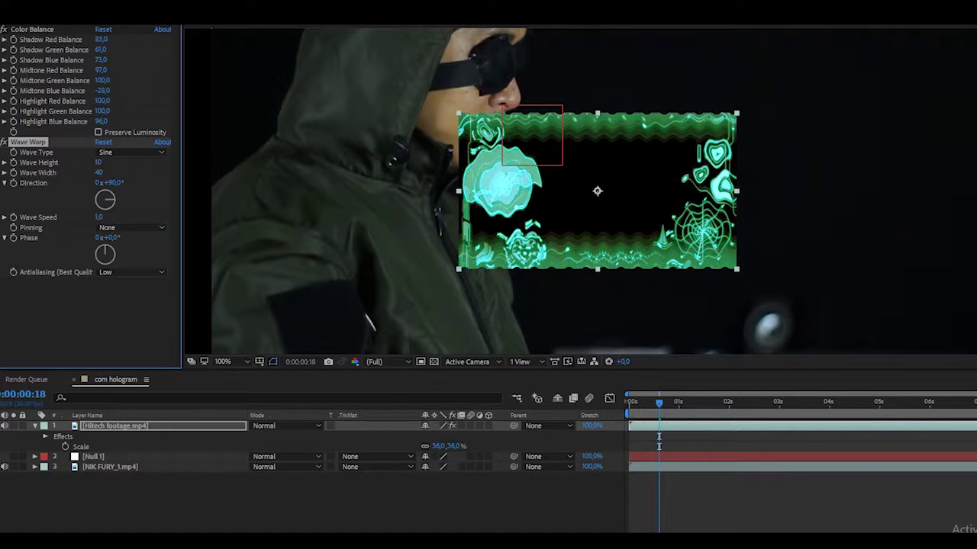
left_click(122, 152)
left_click(126, 178)
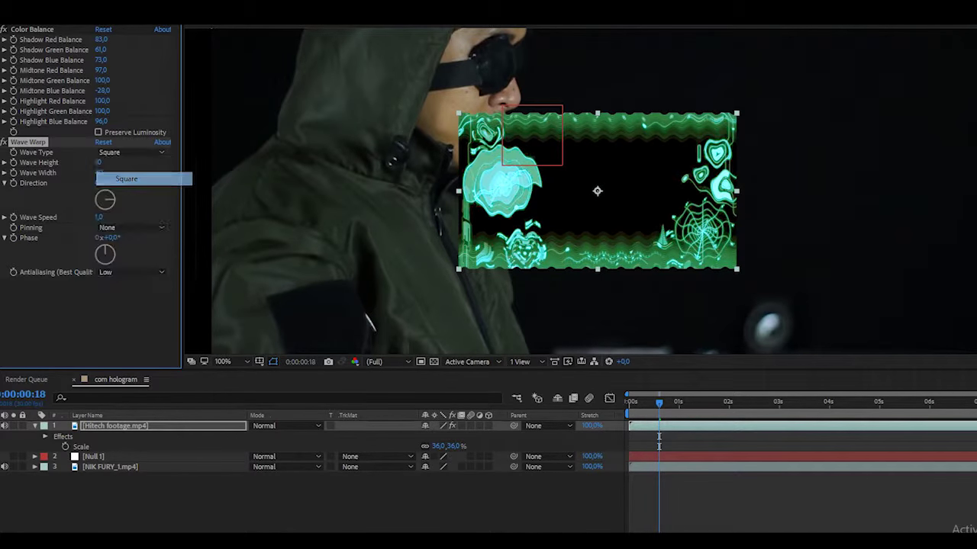
left_click(106, 173)
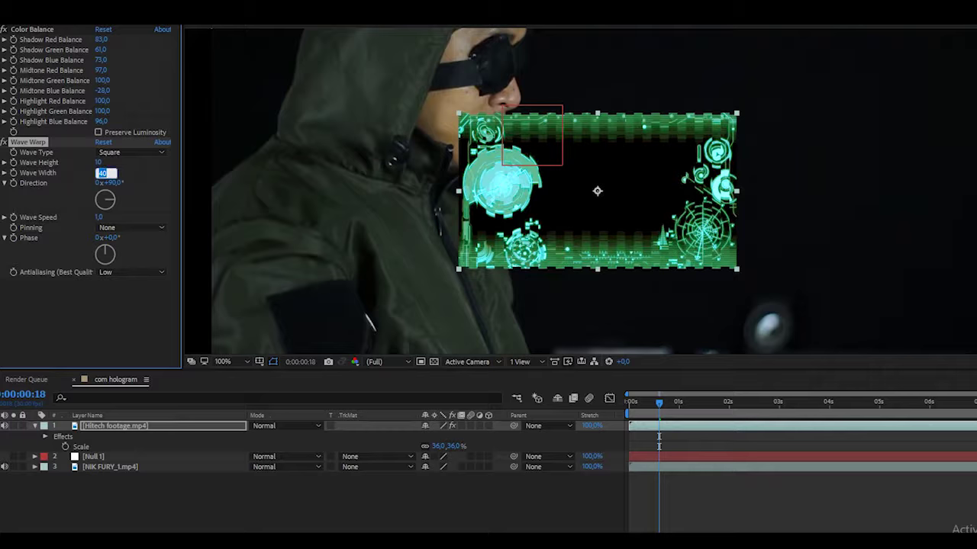
type("1000")
key("Tab")
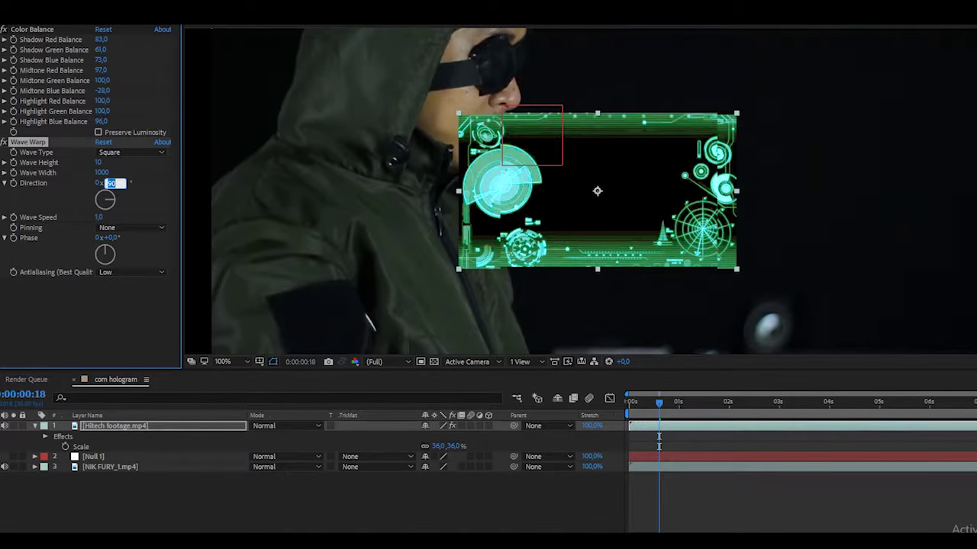
type("0")
key("Return")
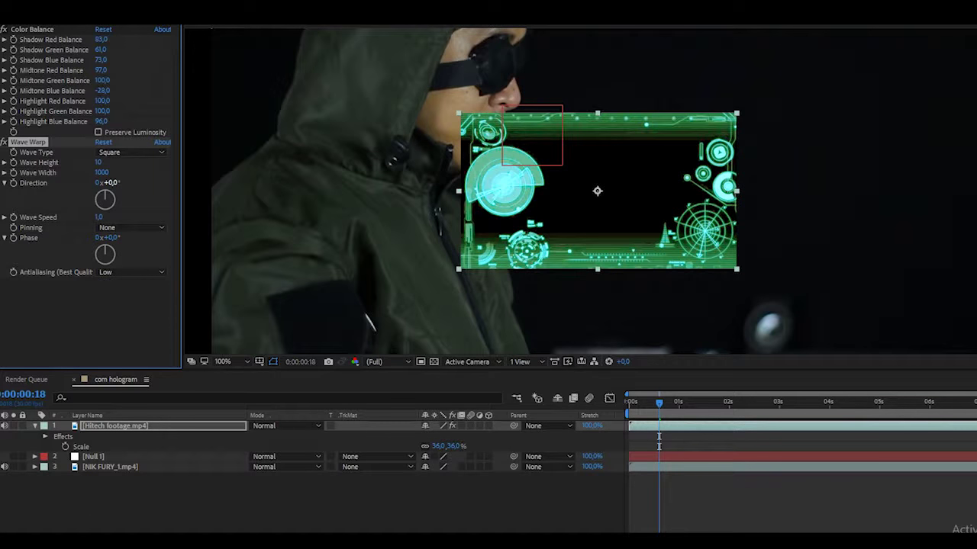
left_click(130, 227)
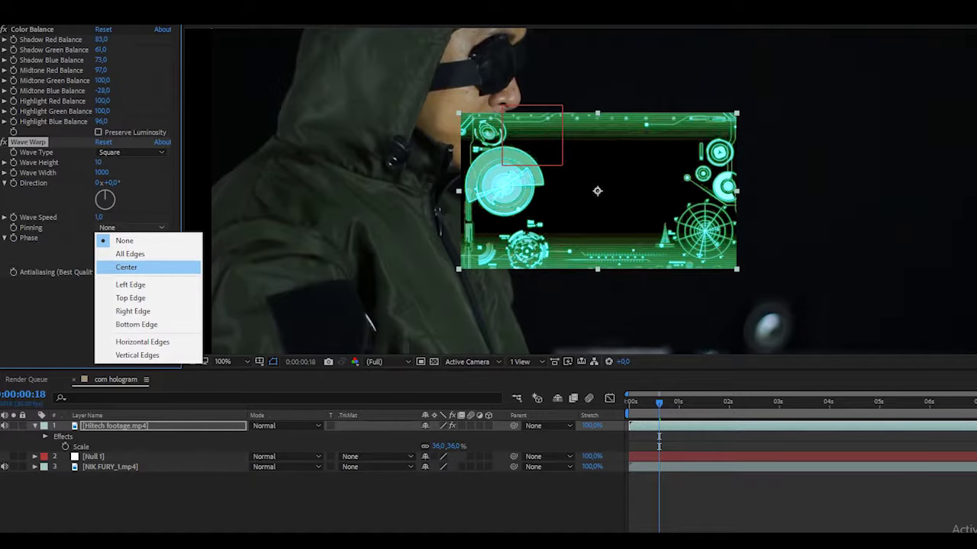
left_click(130, 253)
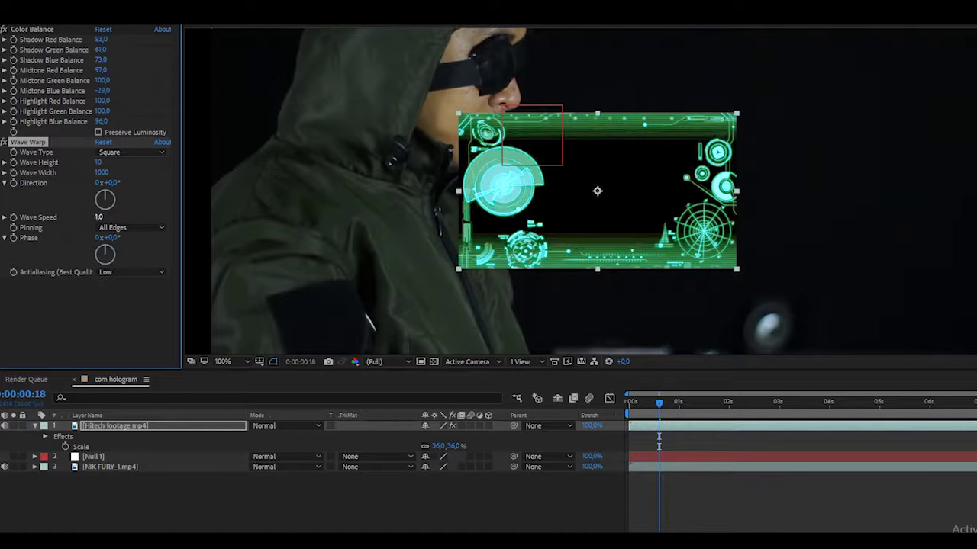
type("0,1")
key("Return")
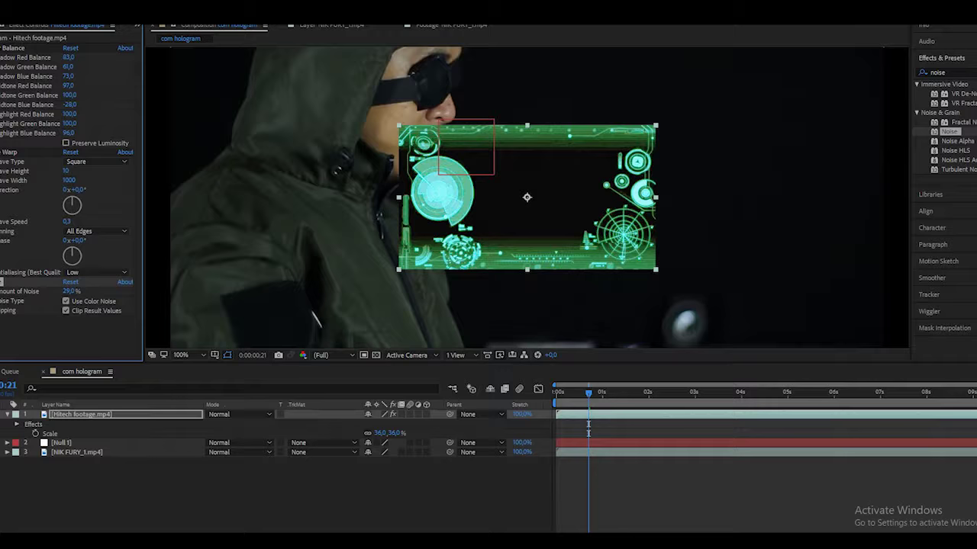
Replace the 'noise' effects search text with 'glow'
left_click(942, 72)
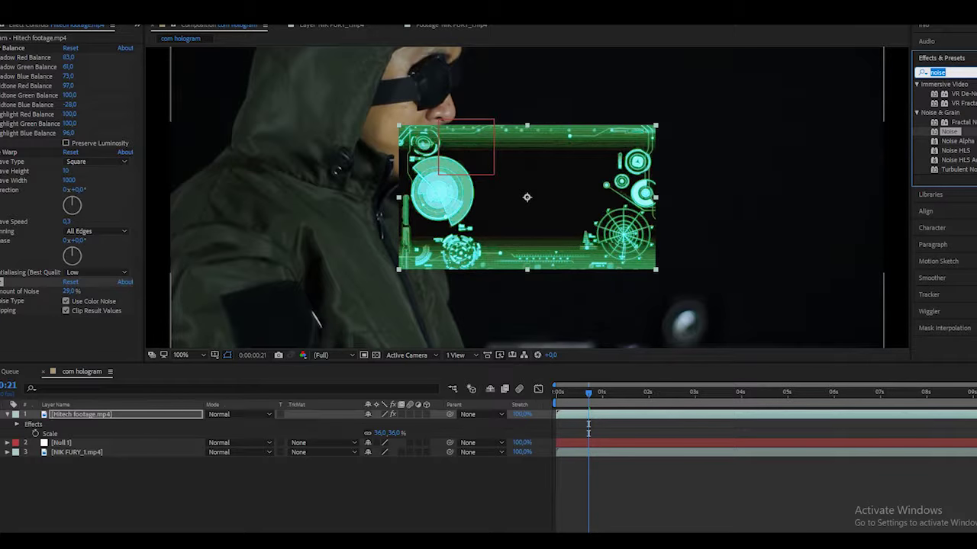
type("glow")
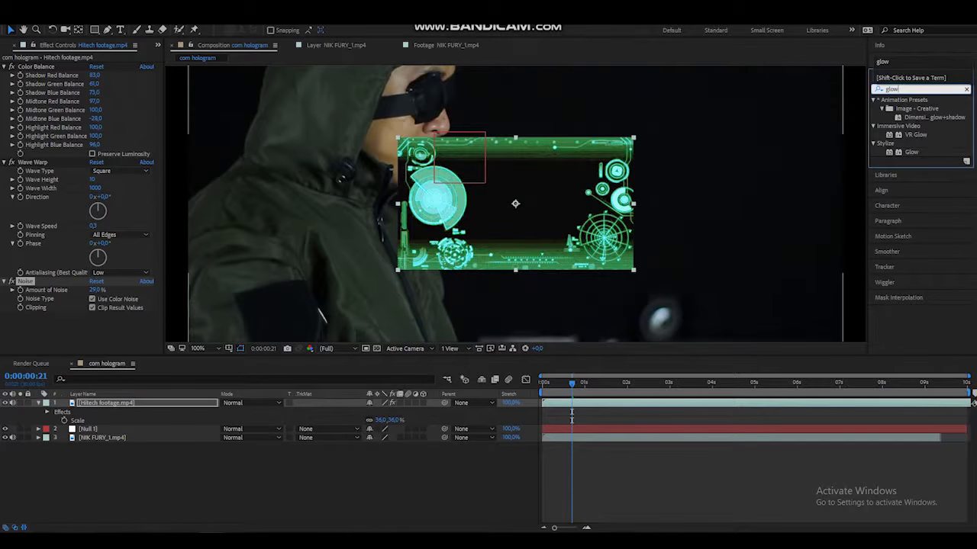
Apply Glow to the hologram, keeping Composite Behind and Add, and base it on Alpha Channel
left_click_drag(911, 152, 515, 203)
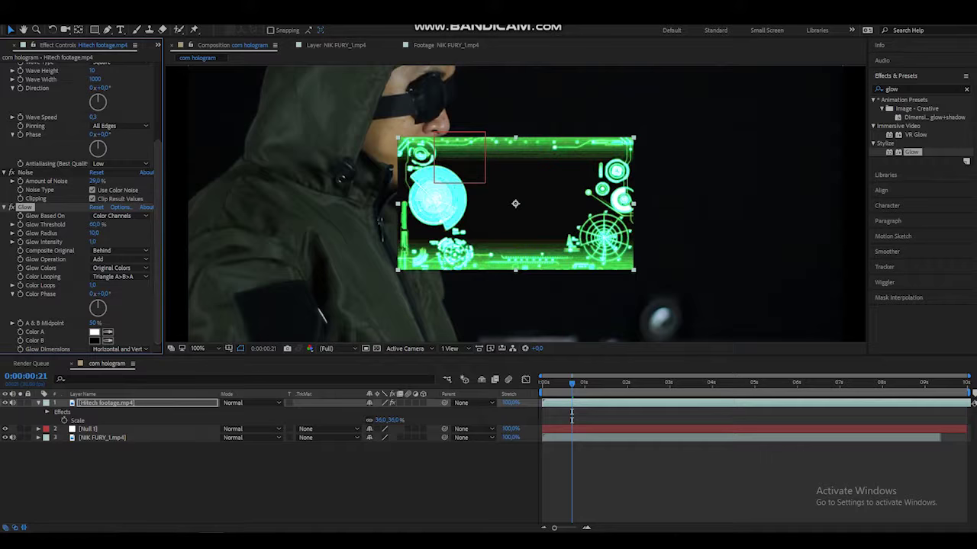
left_click(118, 163)
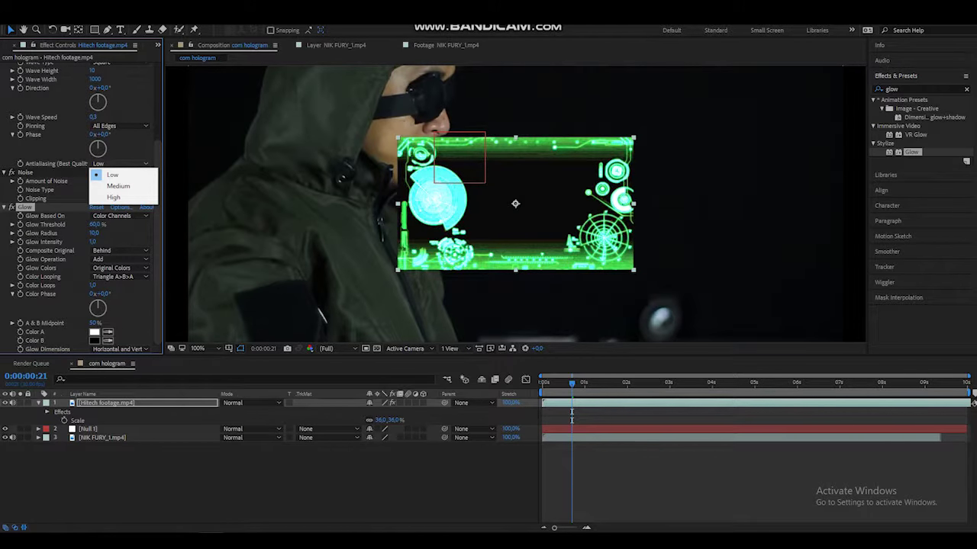
left_click(118, 250)
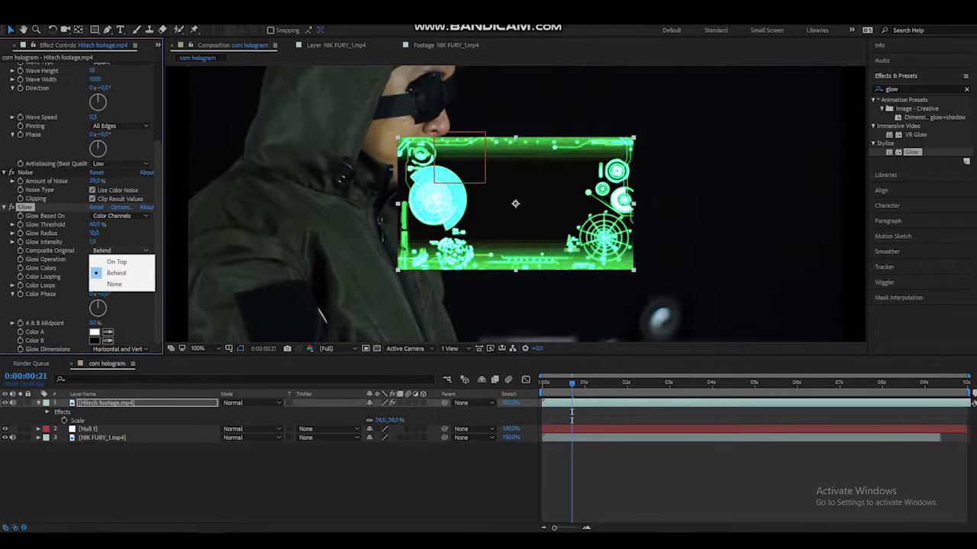
left_click(116, 273)
left_click(115, 259)
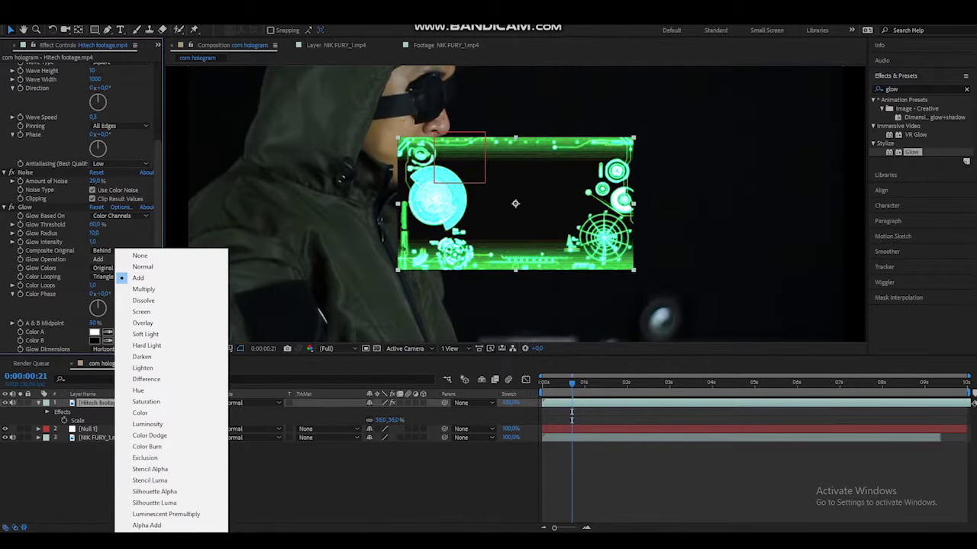
left_click(139, 278)
left_click(118, 216)
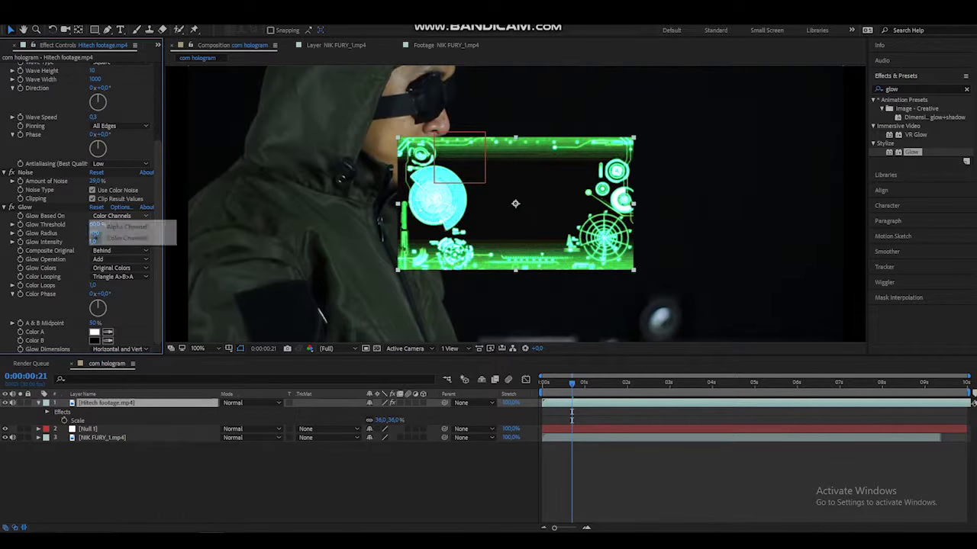
left_click(126, 226)
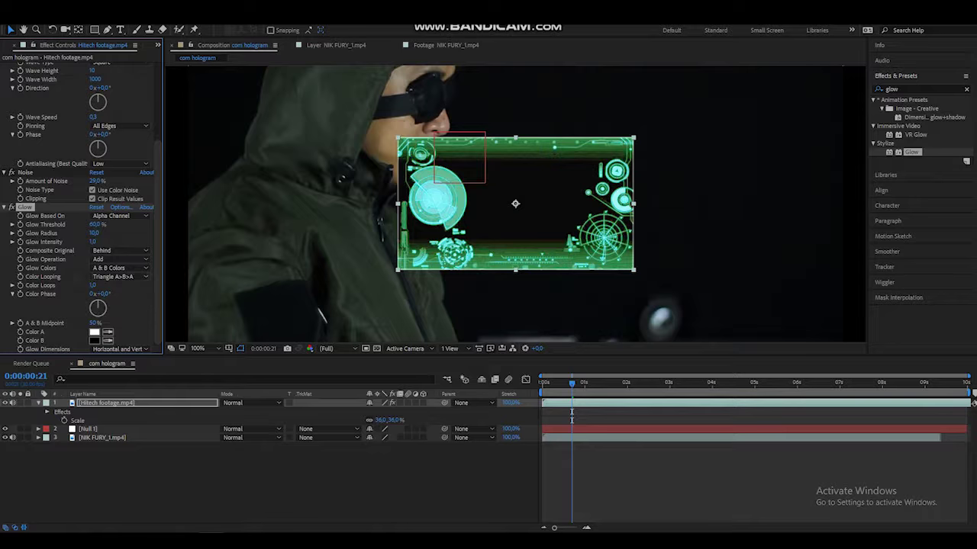
Set glow Color A to red and Color B to a dark green
left_click(94, 333)
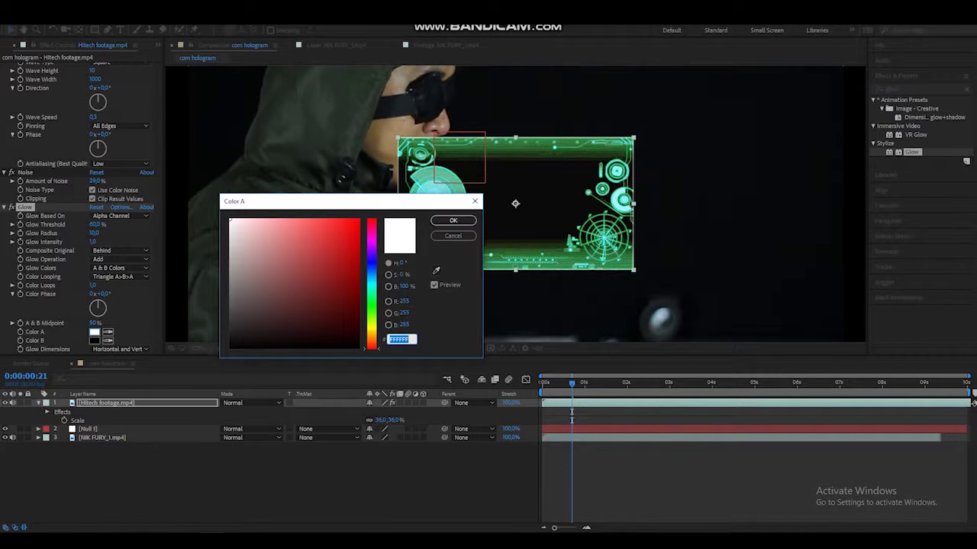
left_click_drag(356, 255, 346, 224)
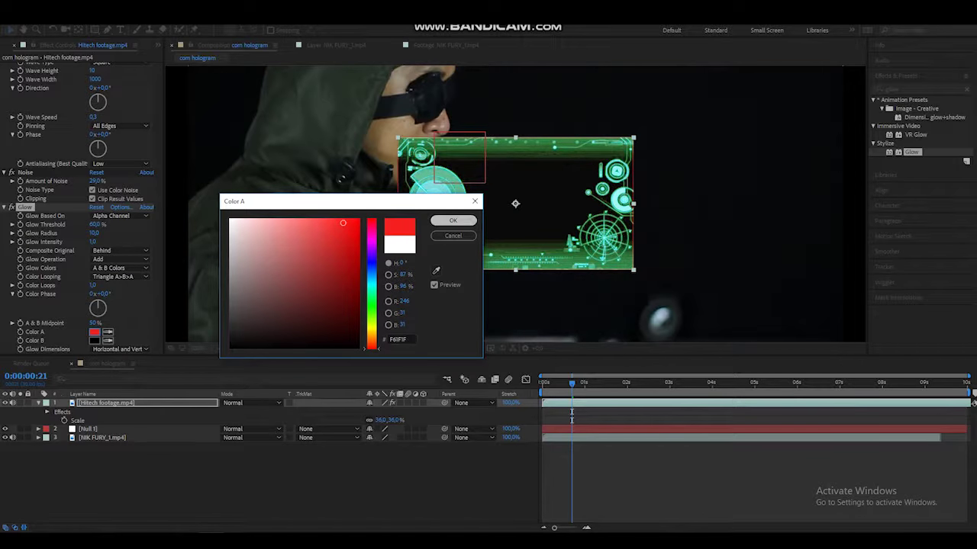
left_click(452, 219)
left_click(94, 340)
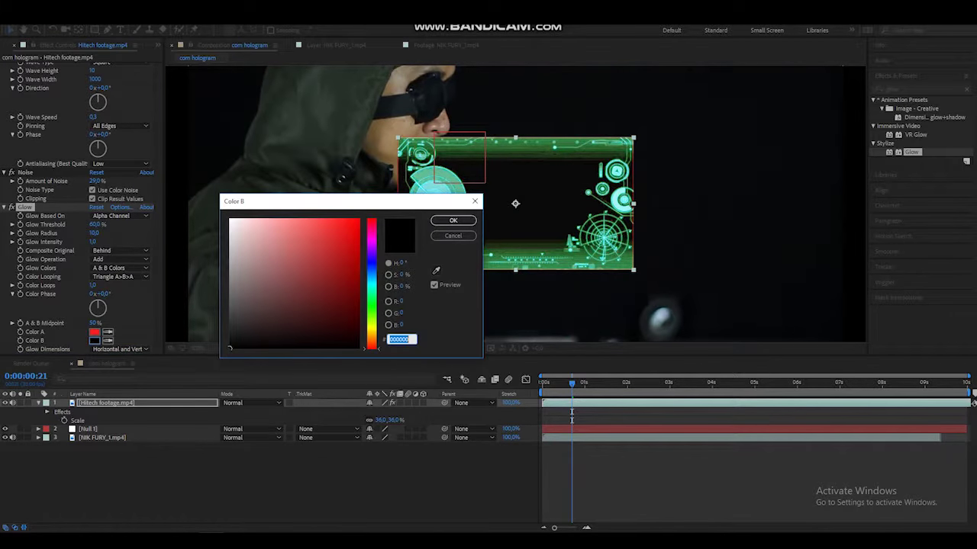
left_click(371, 295)
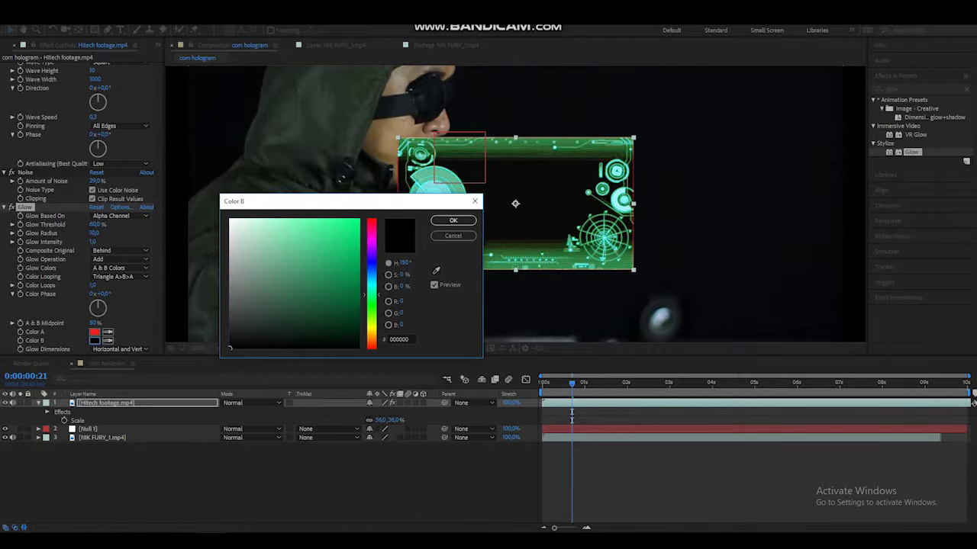
left_click_drag(371, 295, 371, 328)
left_click(324, 239)
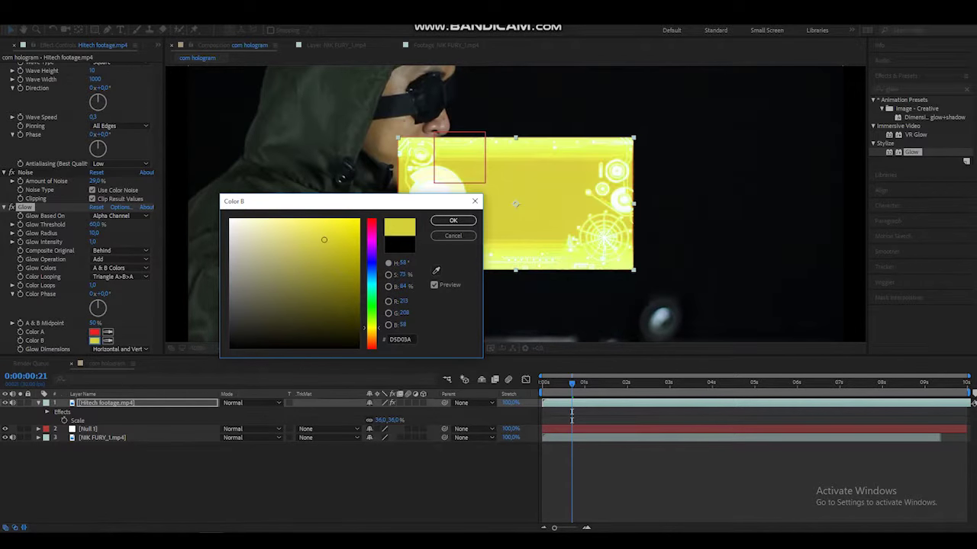
mouse_move(324, 240)
left_mouse_down()
mouse_move(309, 303)
mouse_move(342, 288)
mouse_move(338, 328)
left_mouse_up()
left_click(371, 300)
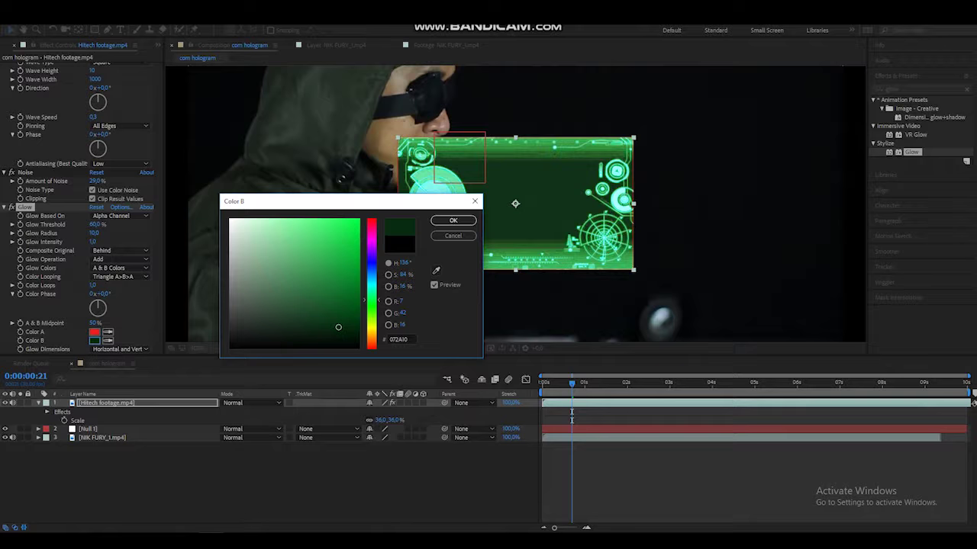
left_click(453, 220)
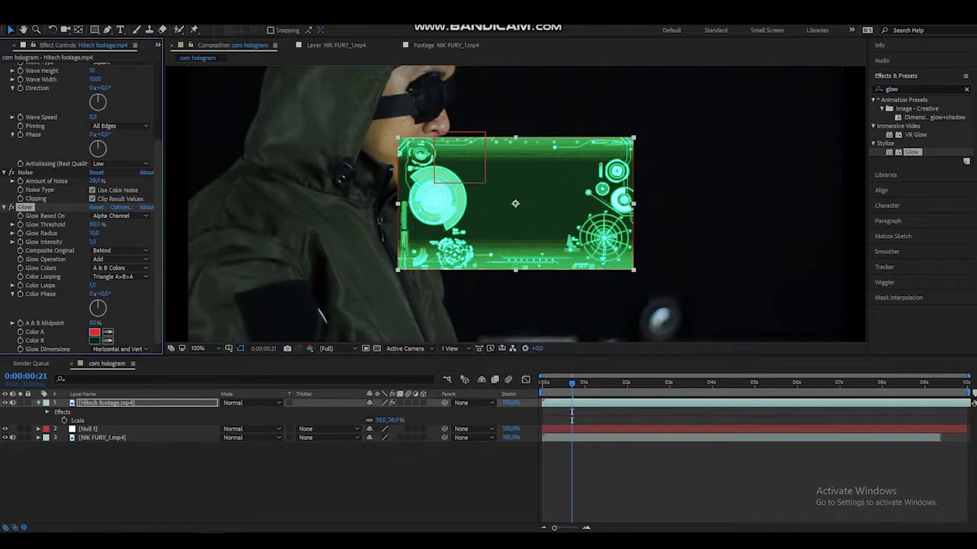
Change Color A through blue 1F7FF6 to cyan, and adjust Glow Threshold and Glow Radius
left_click(94, 332)
type("1F7FF6")
key("Tab")
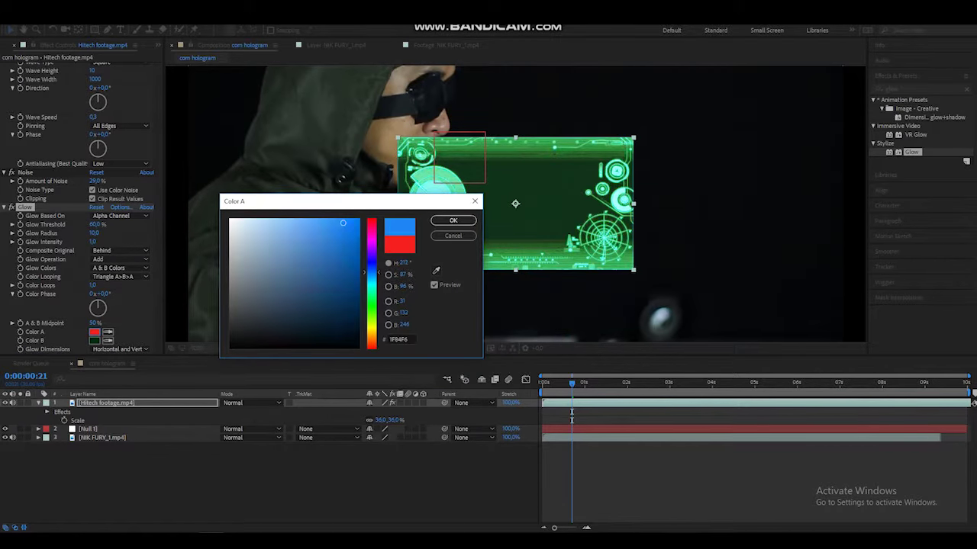
left_click_drag(343, 223, 358, 226)
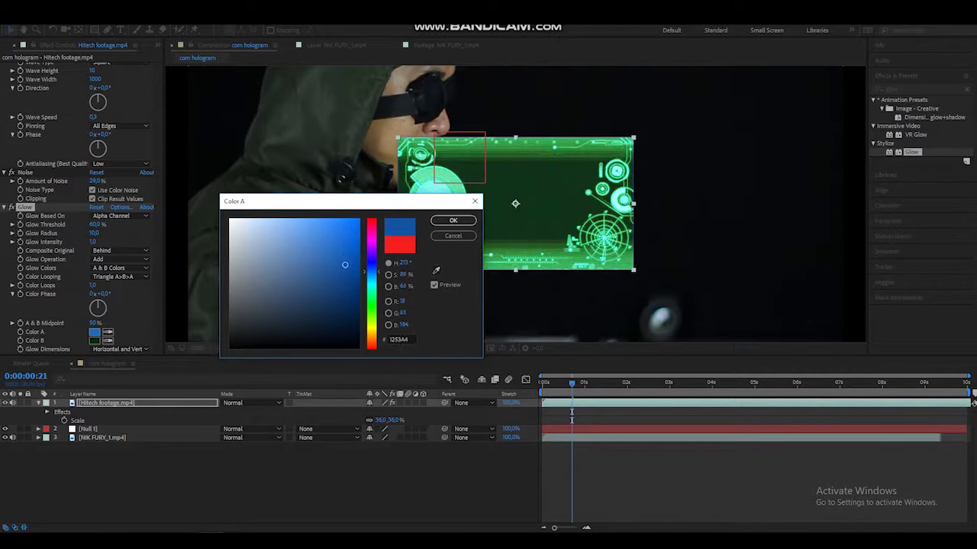
left_click(453, 219)
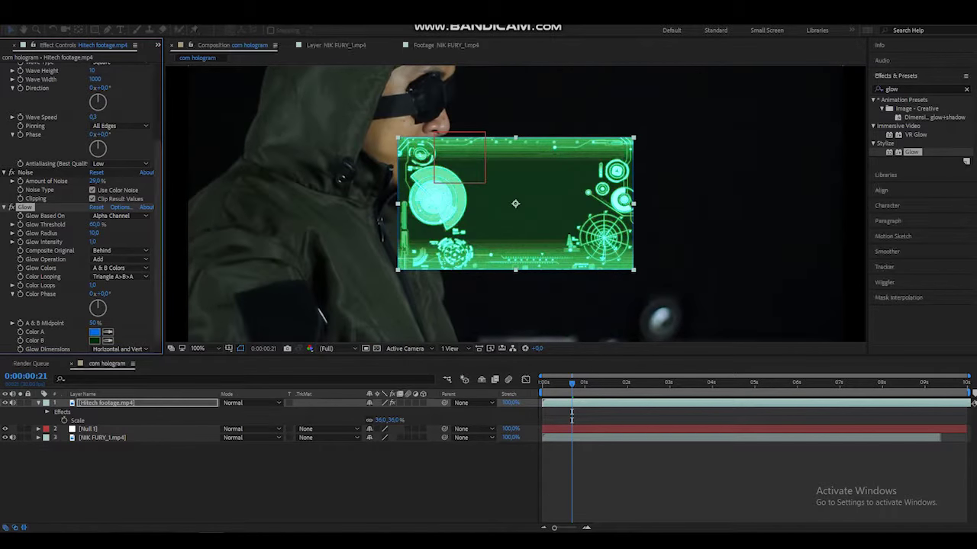
mouse_move(94, 224)
left_mouse_down()
mouse_move(115, 224)
mouse_move(99, 225)
mouse_move(115, 233)
mouse_move(99, 233)
mouse_move(100, 242)
left_mouse_up()
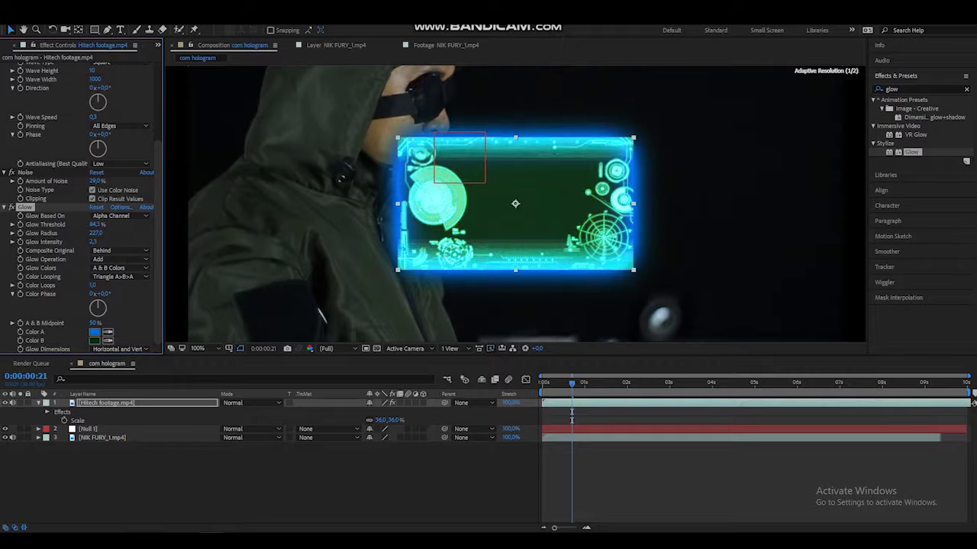
left_click(94, 332)
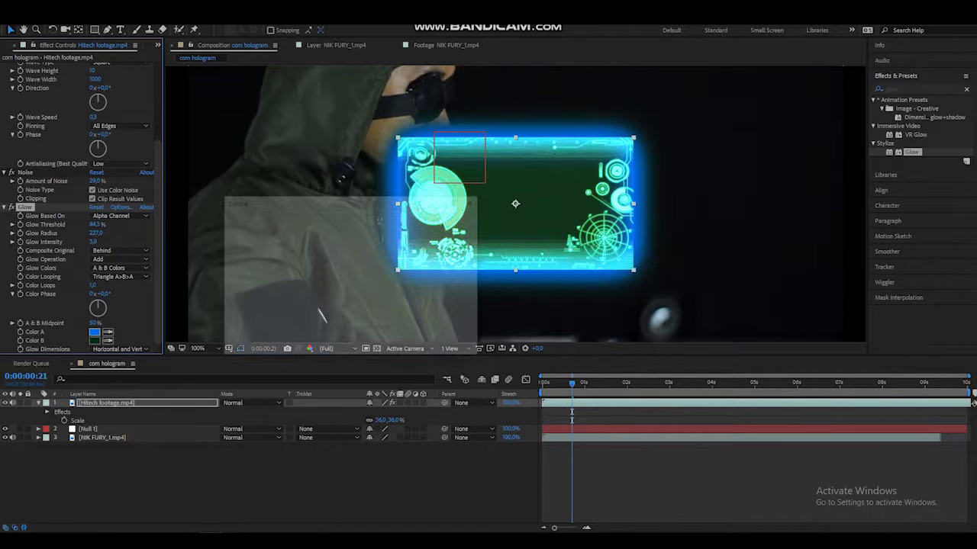
left_click_drag(371, 272, 372, 283)
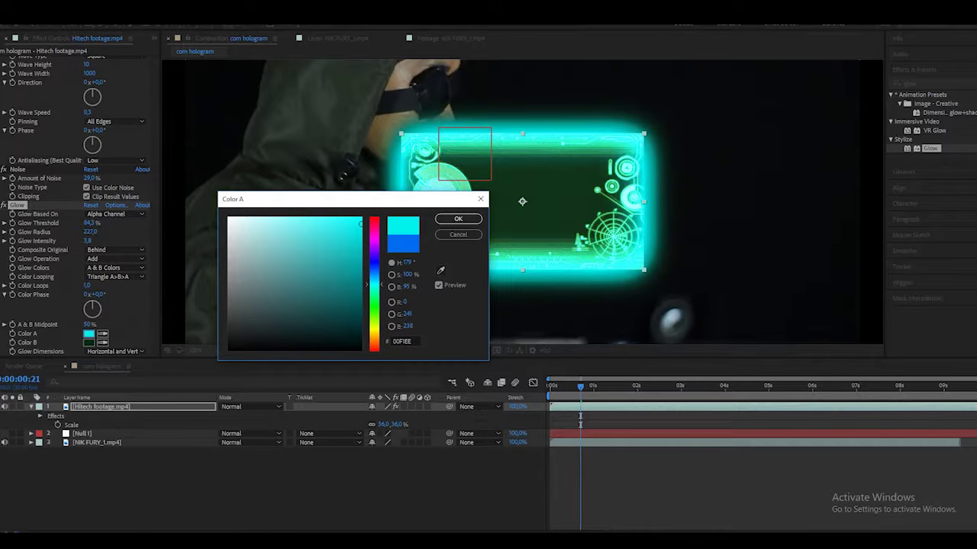
left_click(458, 219)
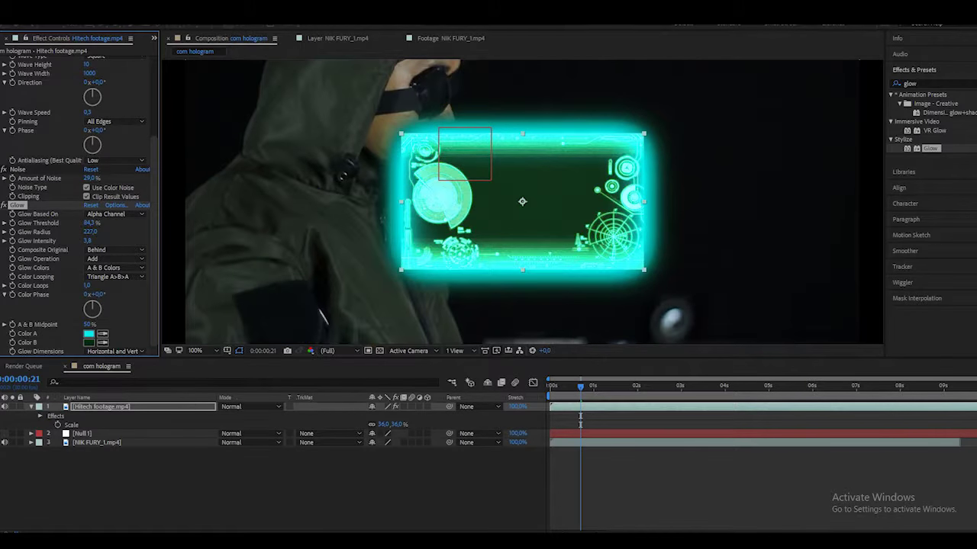
mouse_move(90, 232)
left_mouse_down()
mouse_move(138, 232)
mouse_move(72, 240)
mouse_move(122, 223)
mouse_move(126, 232)
mouse_move(52, 222)
mouse_move(54, 232)
left_mouse_up()
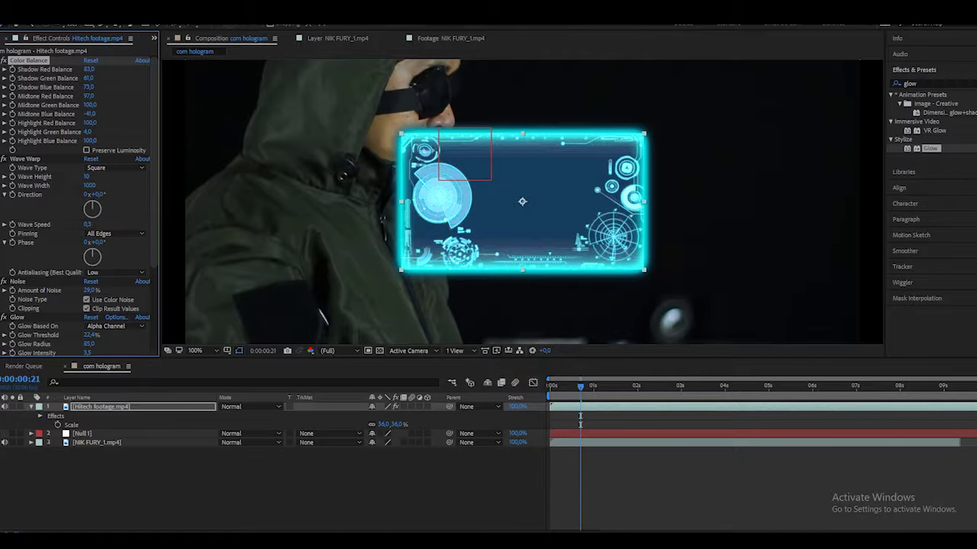
Collapse layer 1's properties and show the Keys column in the timeline
key("u")
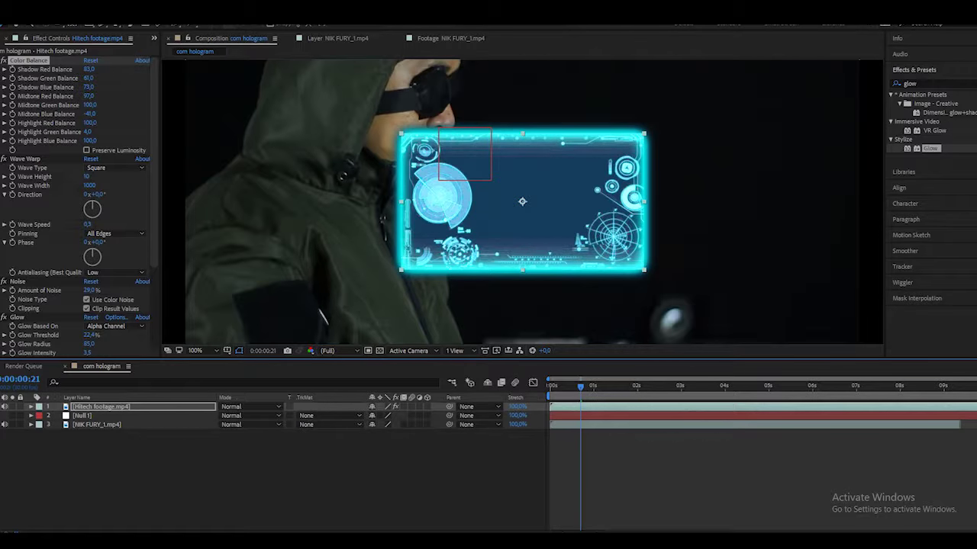
right_click(496, 397)
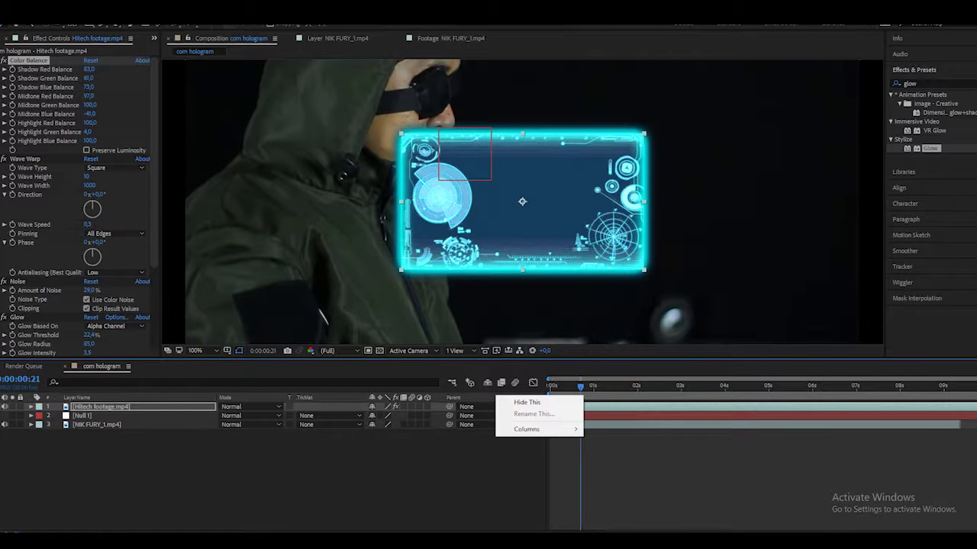
mouse_move(527, 429)
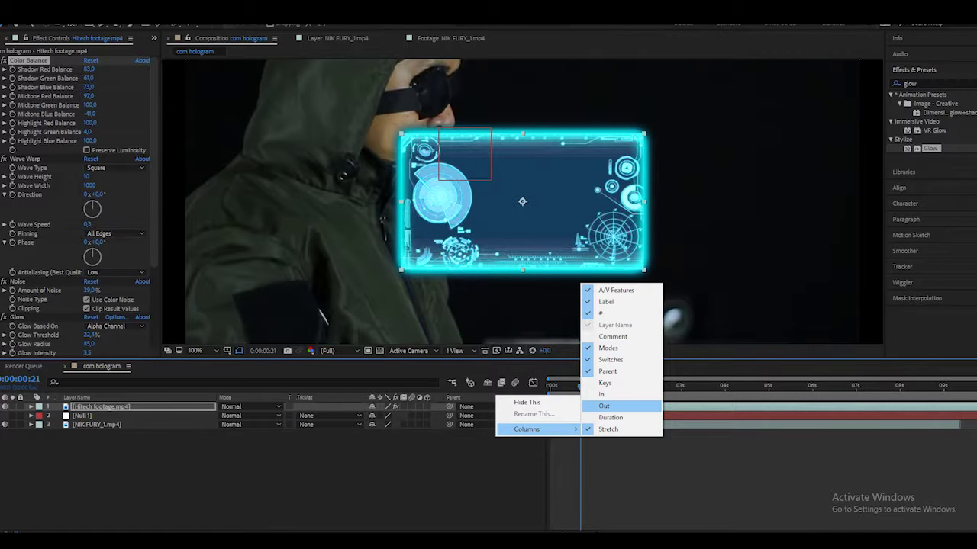
left_click(605, 383)
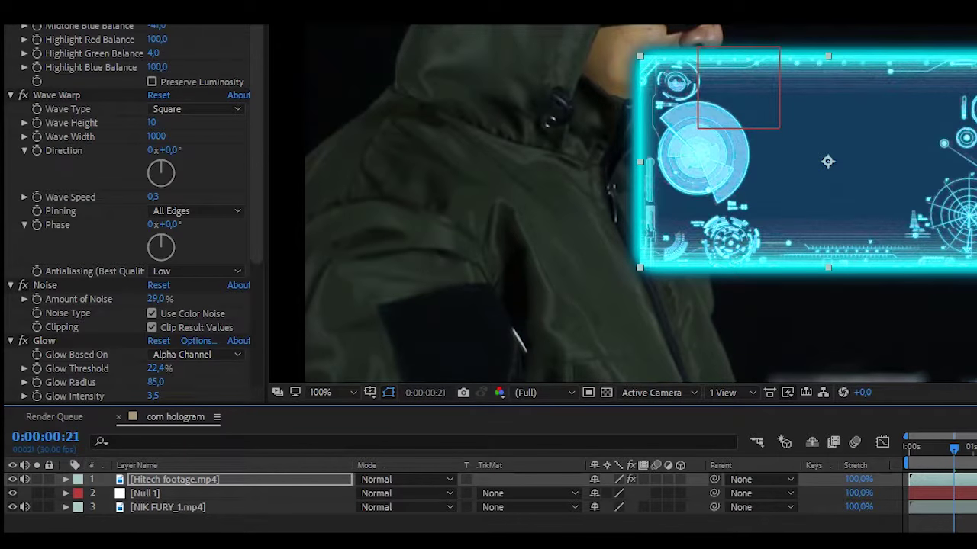
Parent Hitech footage.mp4 to Null 1 and preview the hologram following the tracked face
left_click_drag(714, 479, 141, 492)
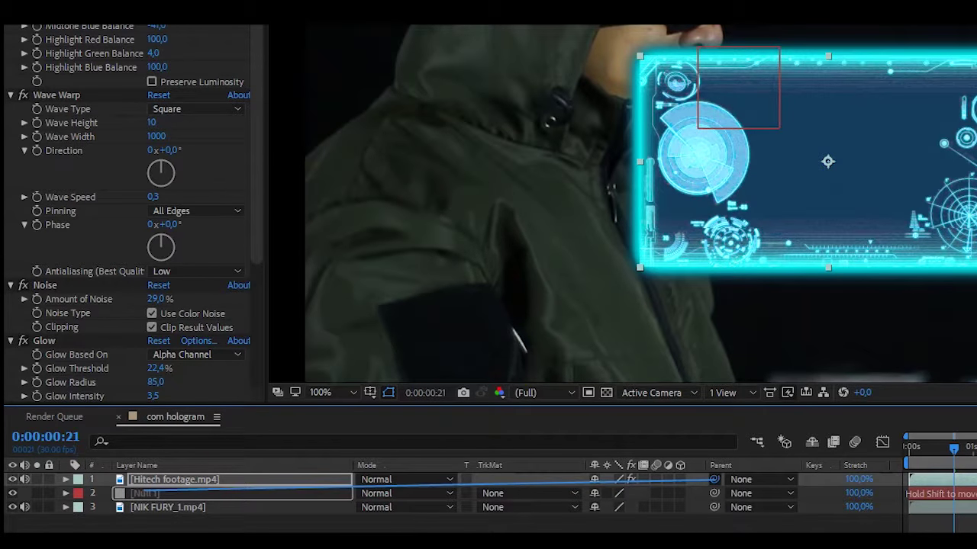
left_click_drag(141, 493, 141, 493)
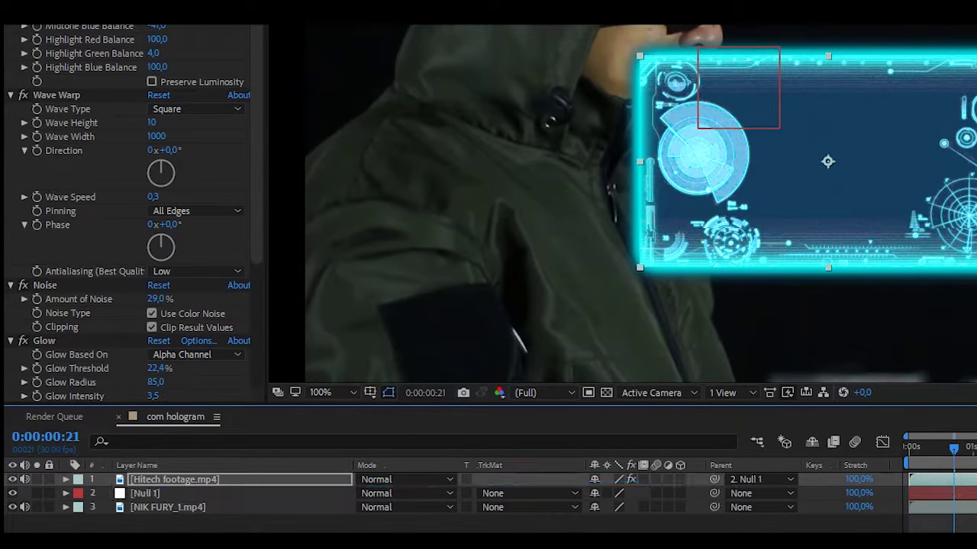
key("space")
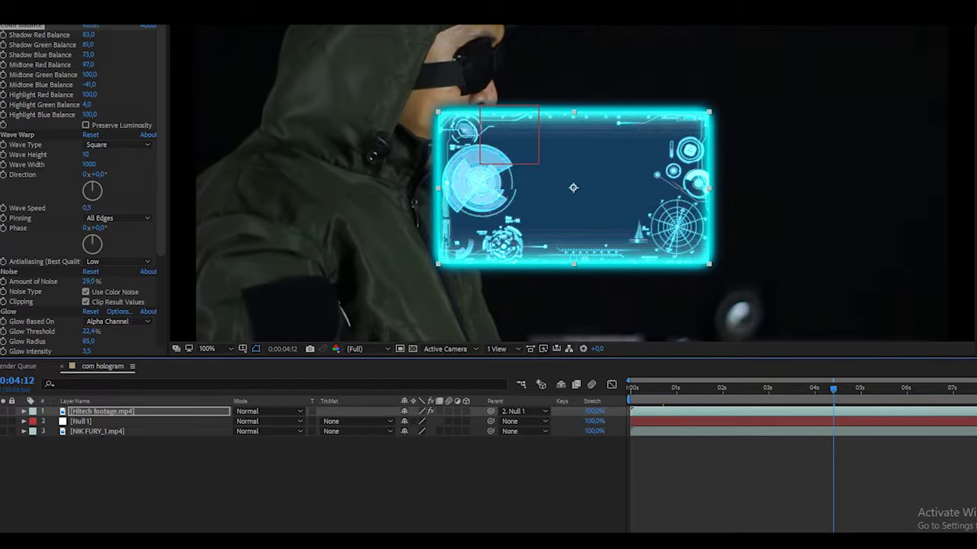
Make the hologram layer 3D and set its Orientation to 352°
left_click(465, 411)
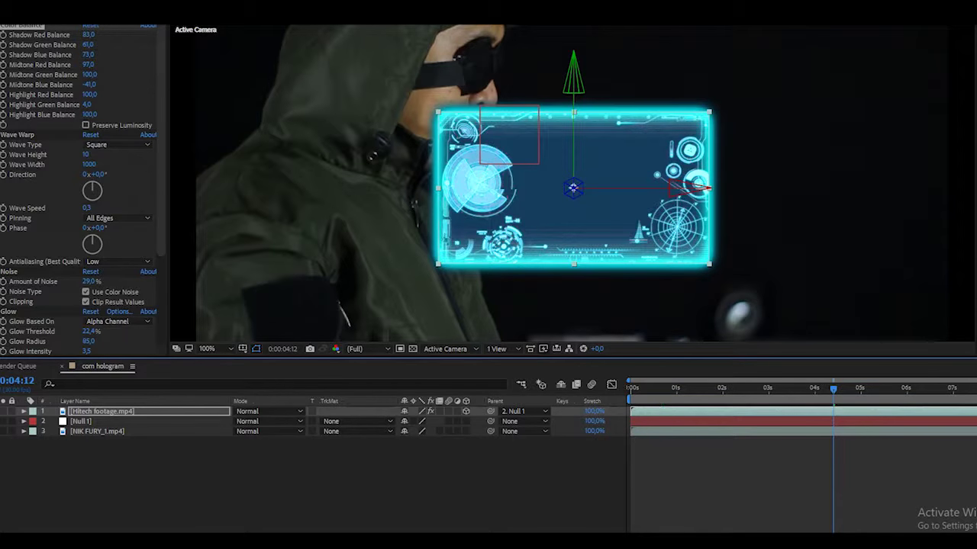
left_click(24, 411)
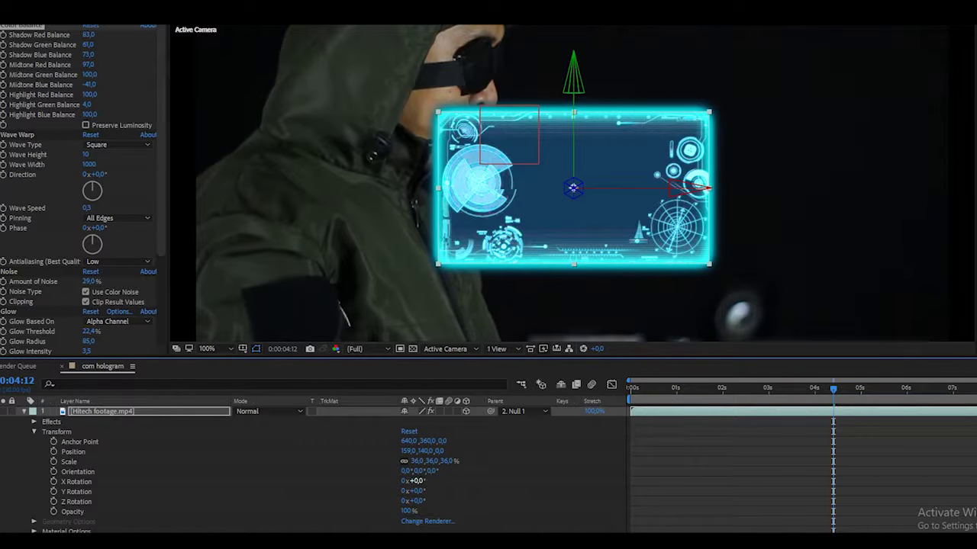
left_click(78, 471)
left_click_drag(412, 471, 397, 471)
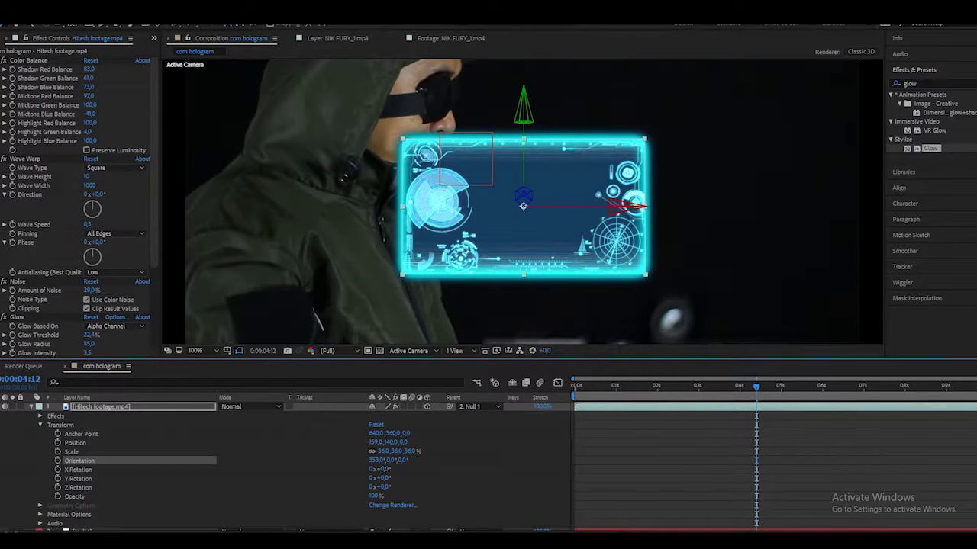
Move the hologram right of the face, tilt it back about 19°, and open the HOLOGRAM folder
mouse_move(410, 441)
left_mouse_down()
mouse_move(395, 441)
mouse_move(405, 461)
left_mouse_up()
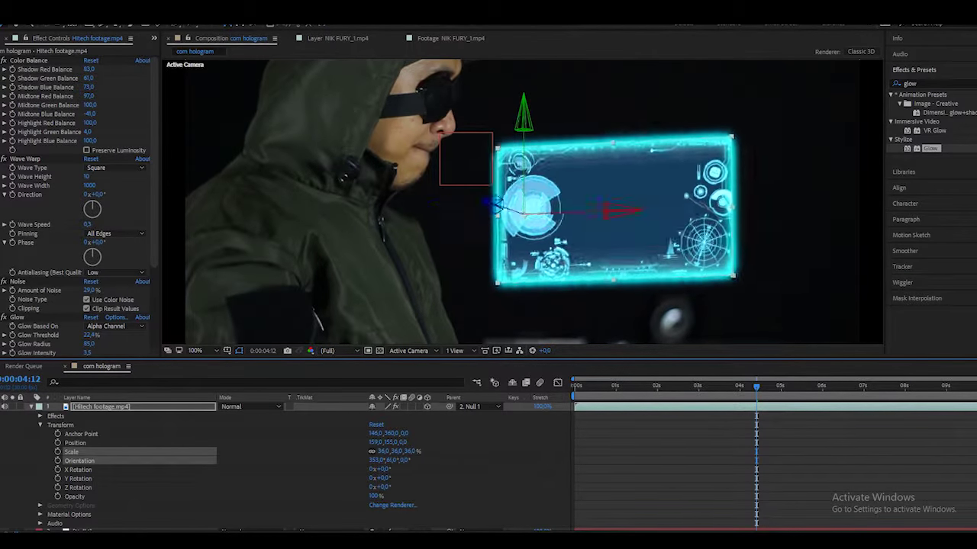
left_click_drag(551, 200, 580, 214)
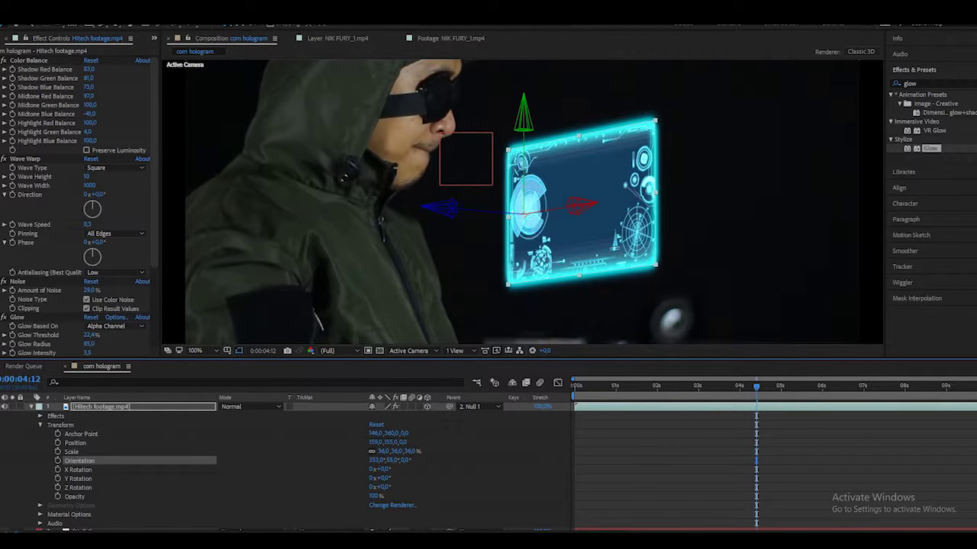
left_click_drag(375, 432, 344, 433)
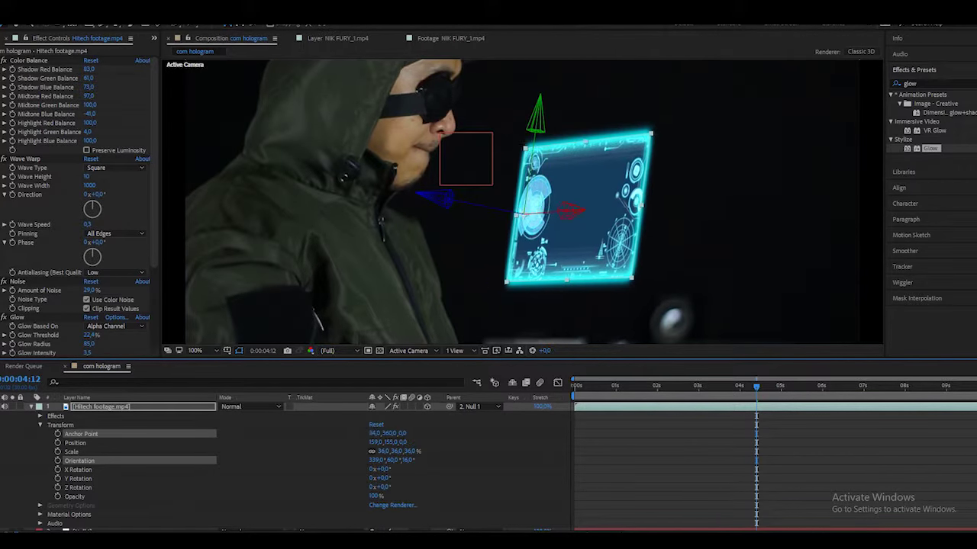
left_click_drag(382, 478, 367, 479)
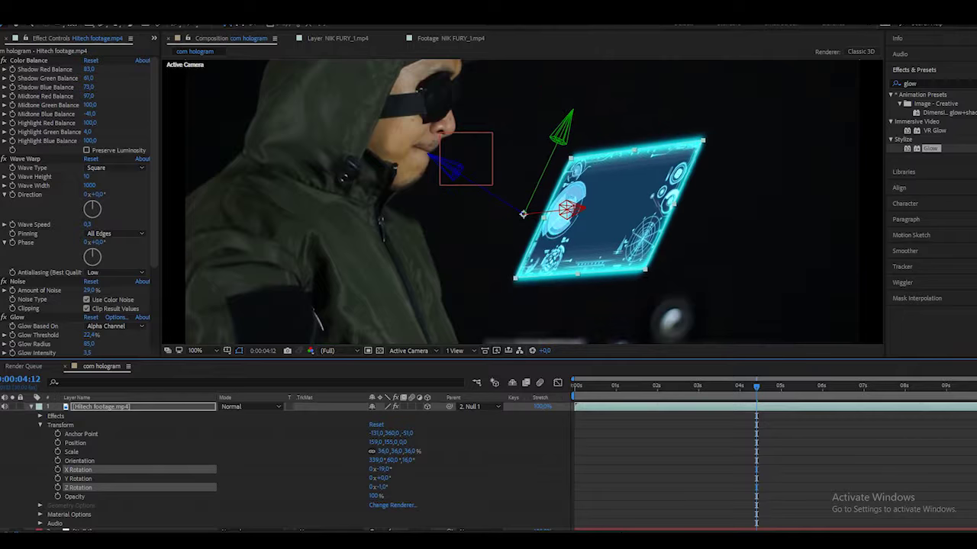
mouse_move(409, 432)
left_mouse_down()
mouse_move(397, 433)
mouse_move(412, 460)
mouse_move(381, 460)
mouse_move(391, 451)
mouse_move(370, 460)
mouse_move(397, 442)
mouse_move(389, 451)
left_mouse_up()
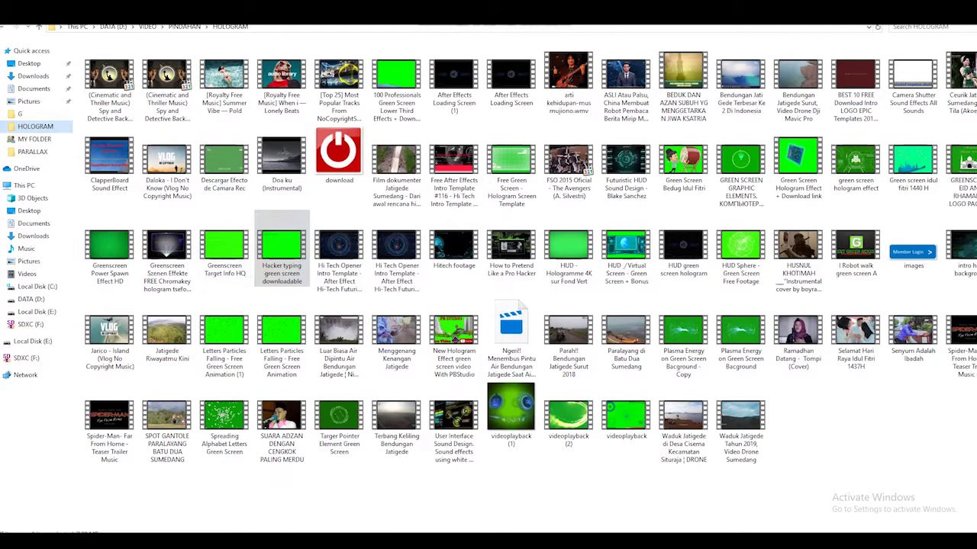
mouse_move(282, 252)
left_mouse_down()
mouse_move(103, 519)
mouse_move(132, 455)
left_mouse_up()
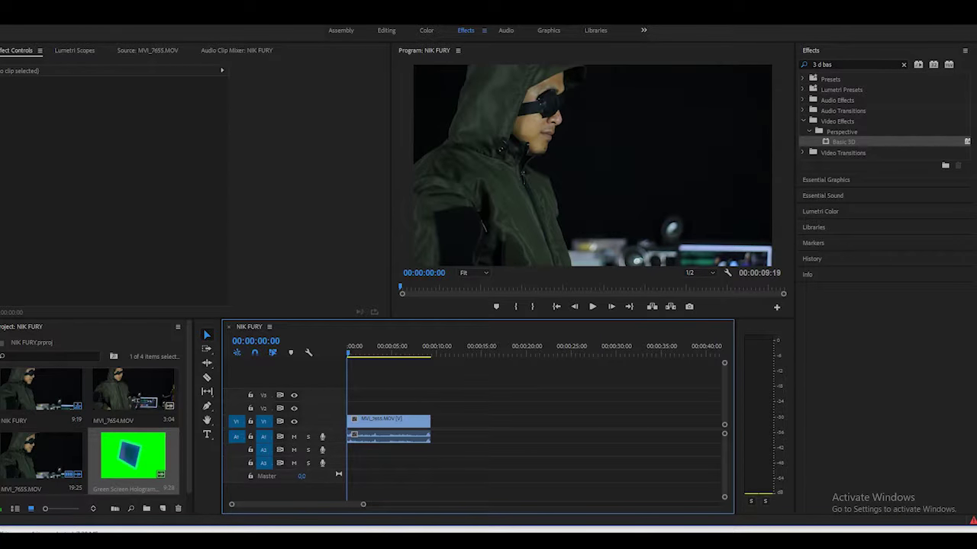
left_click(160, 504)
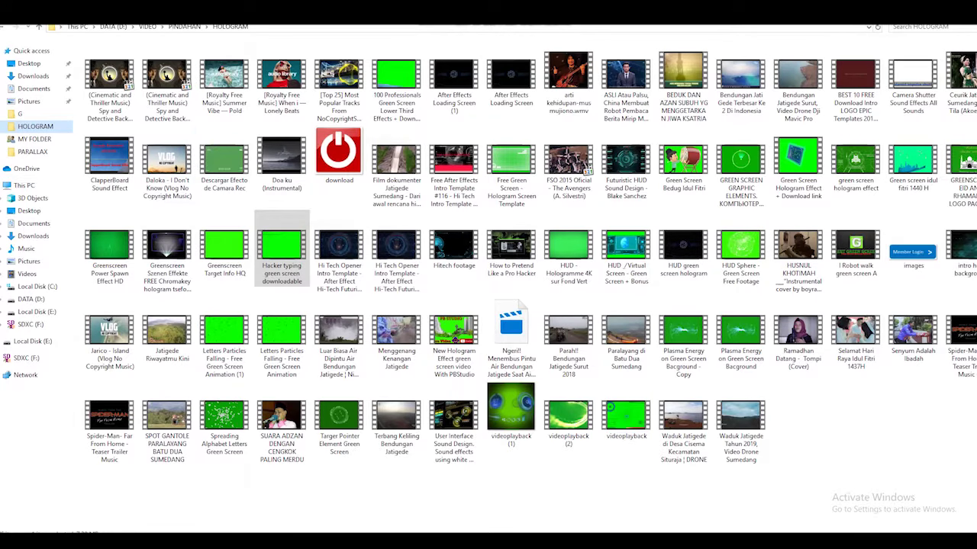
Drag Hacker typing green screen downloadable.mp4 from Explorer into the composition as the top layer
mouse_move(281, 252)
left_mouse_down()
mouse_move(204, 519)
mouse_move(42, 168)
left_mouse_up()
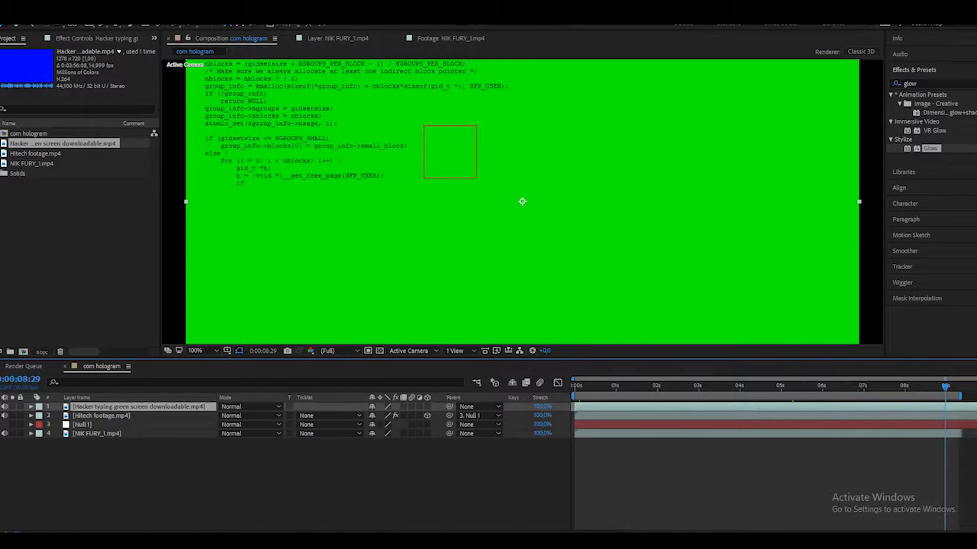
Scale the Hacker typing clip to 33% and apply Color Key from Effects & Presets
key("s")
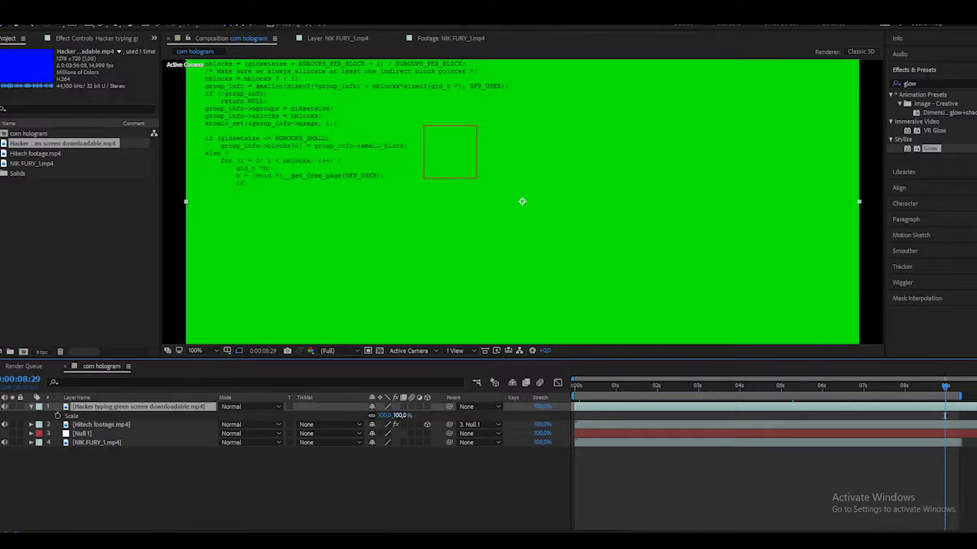
type("33")
key("Return")
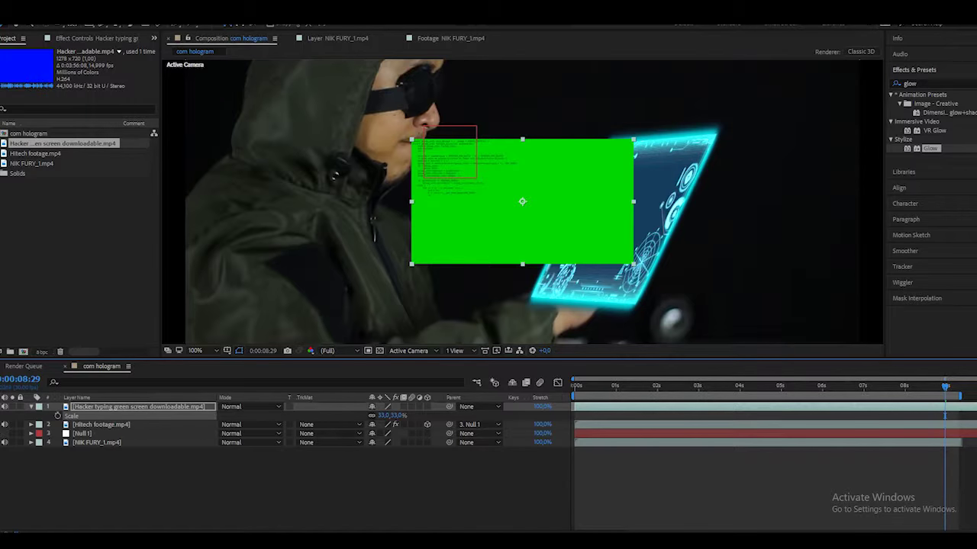
left_click(927, 83)
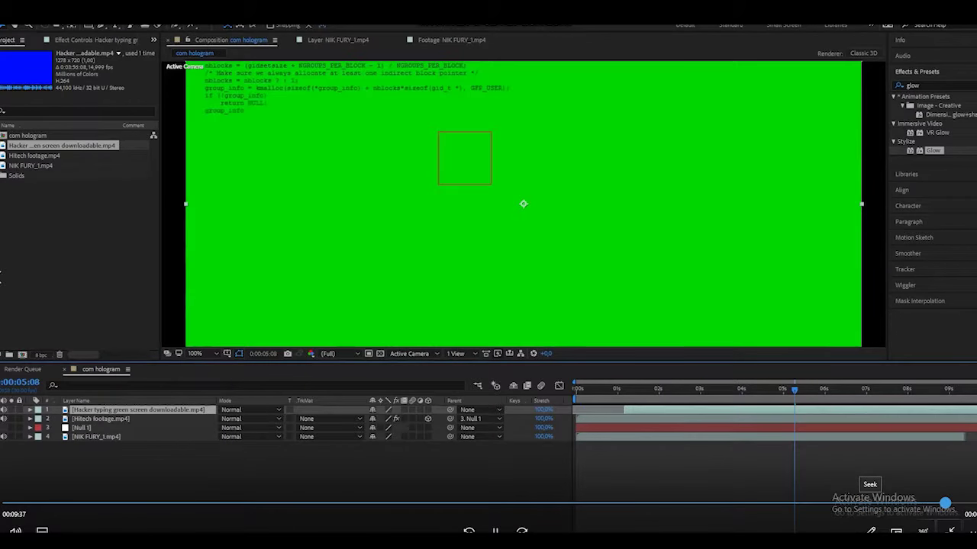
left_click(944, 502)
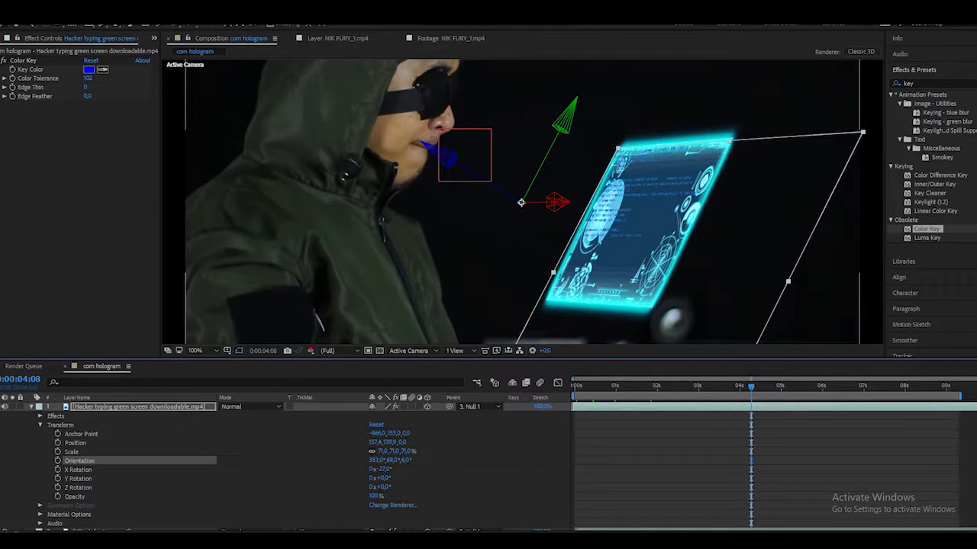
Lower the Hacker typing layer's Position Y from 139.9 to 159.9, then collapse its properties
key("ctrl+grave")
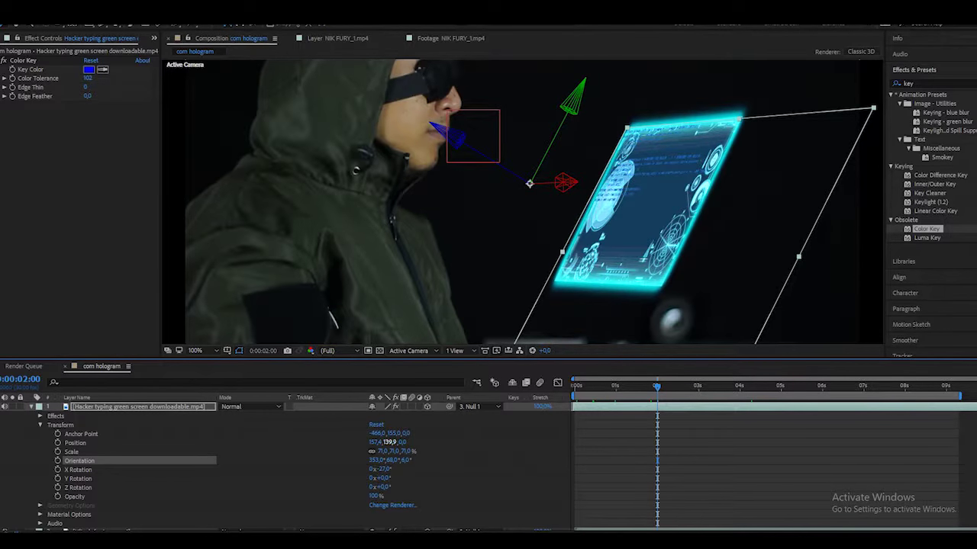
left_click_drag(394, 442, 409, 442)
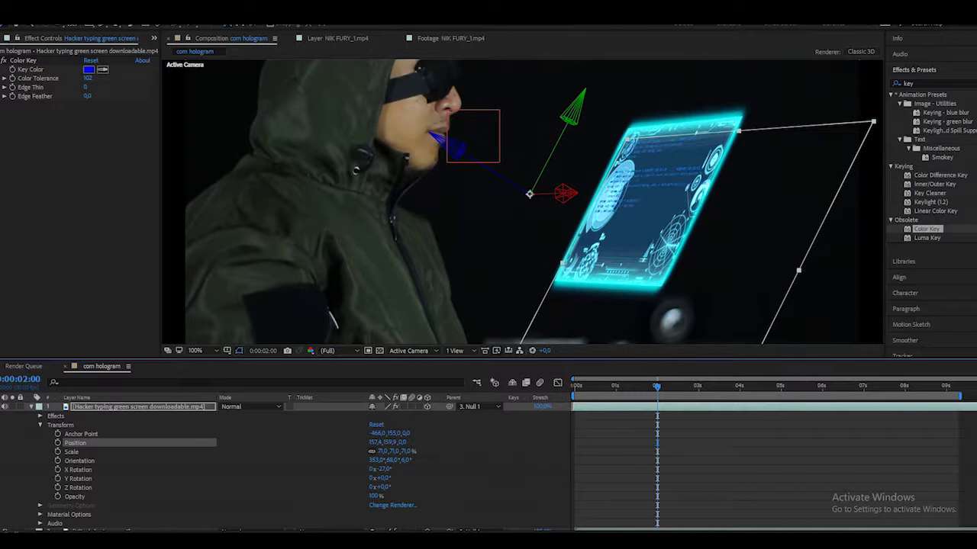
key("ctrl+grave")
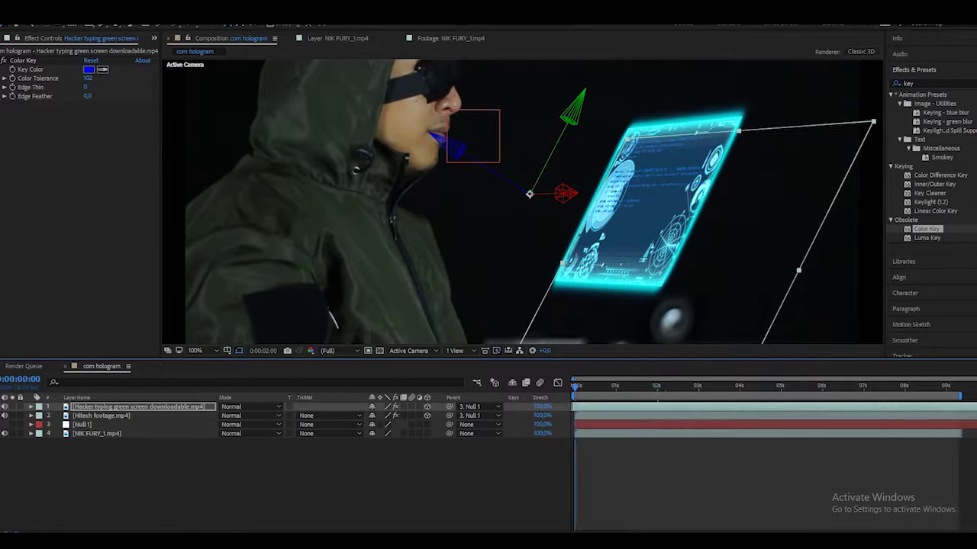
key("space")
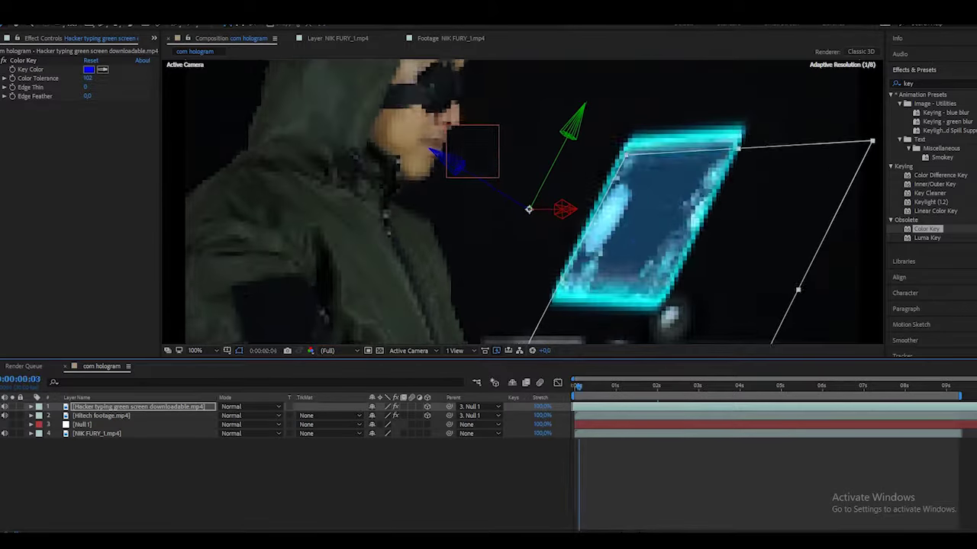
key("space")
key("space")
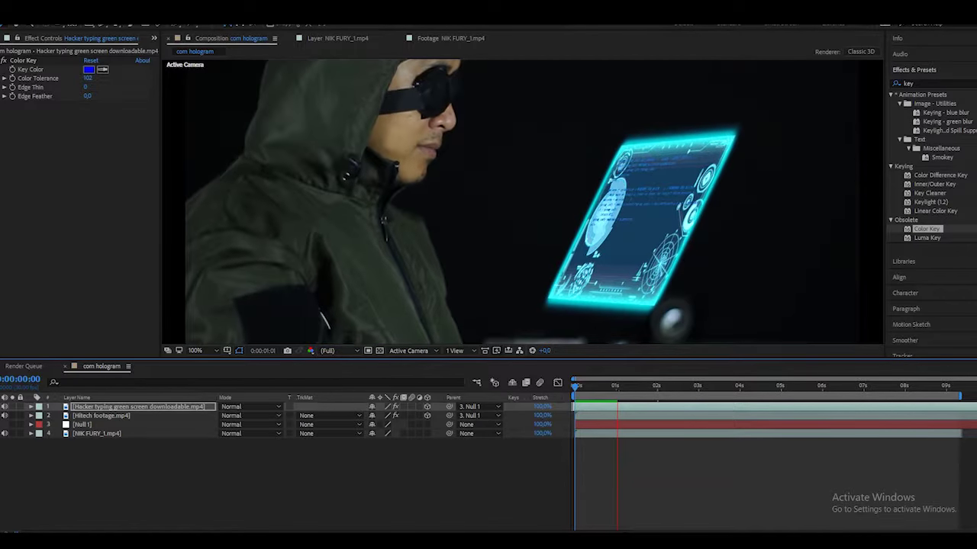
key("space")
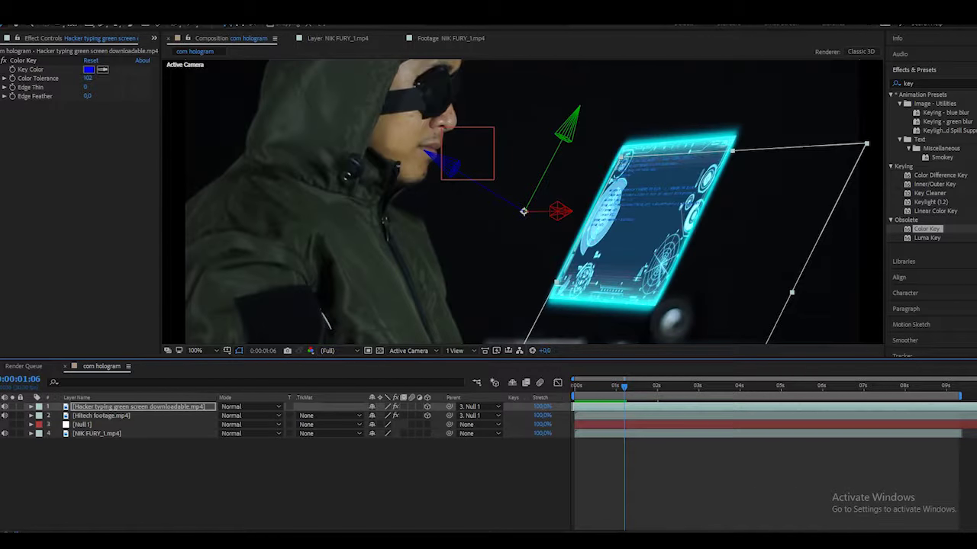